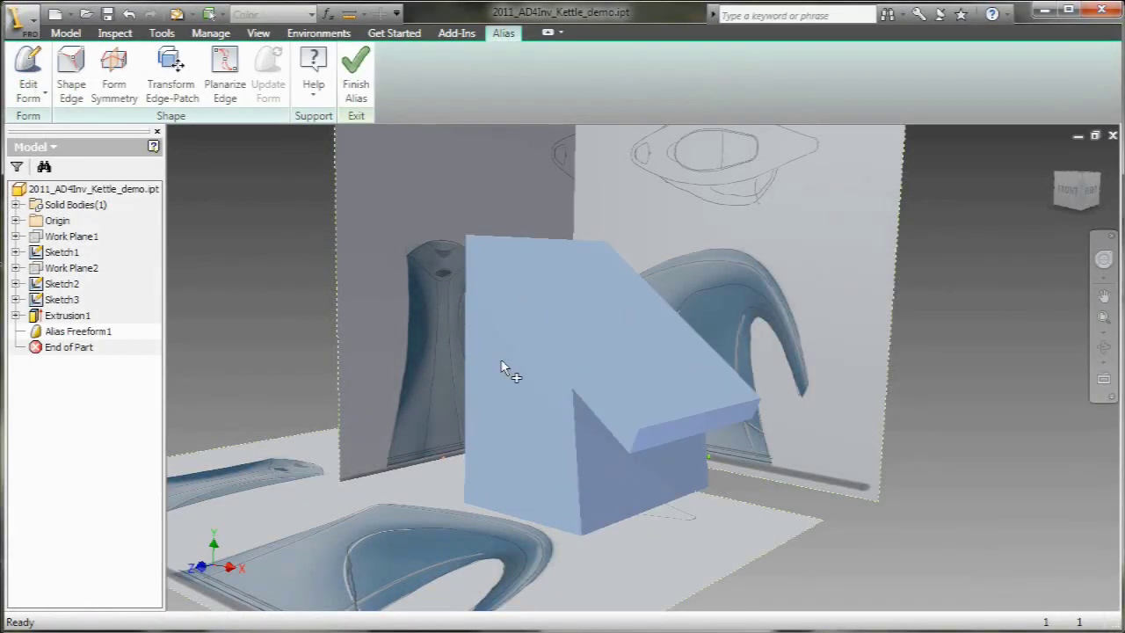
Define the form symmetry about the vertical mid-plane running along the length of the kettle body
click(115, 75)
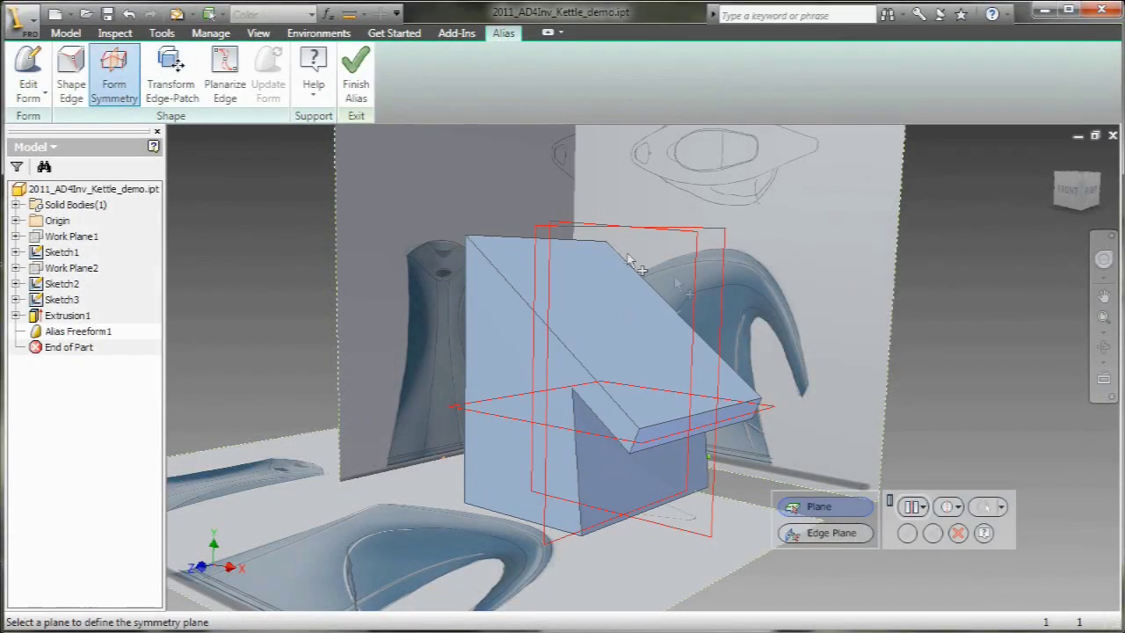
click(721, 290)
Reshape the upper and lower edges of the overhanging tip by moving their end points inward toward the symmetry plane
click(71, 79)
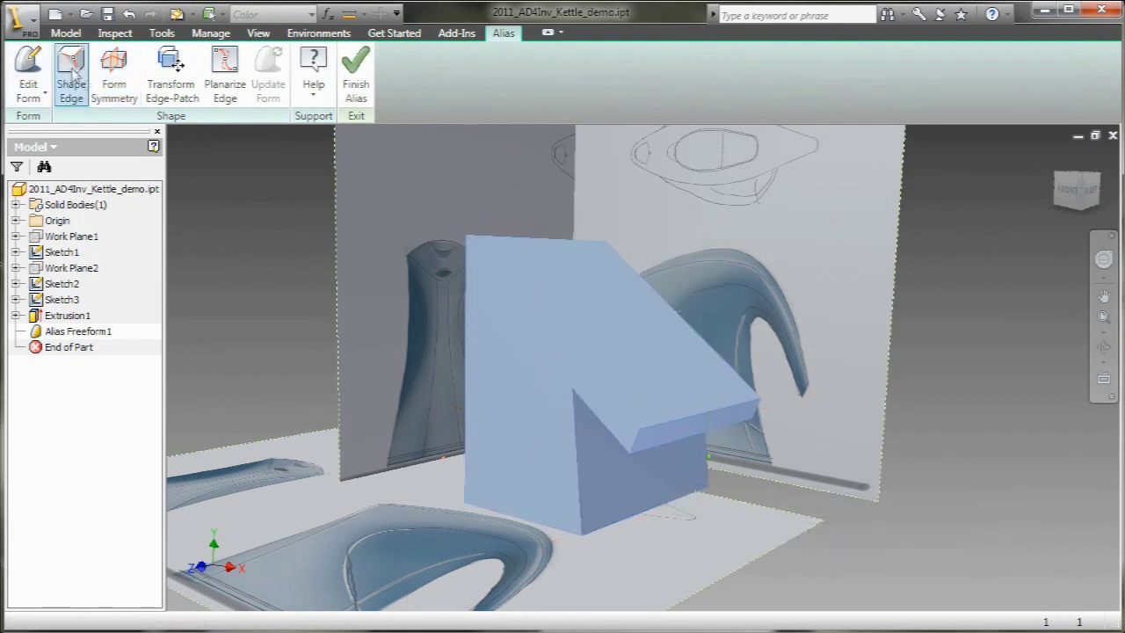
click(678, 427)
drag(677, 425, 695, 418)
click(801, 508)
click(635, 456)
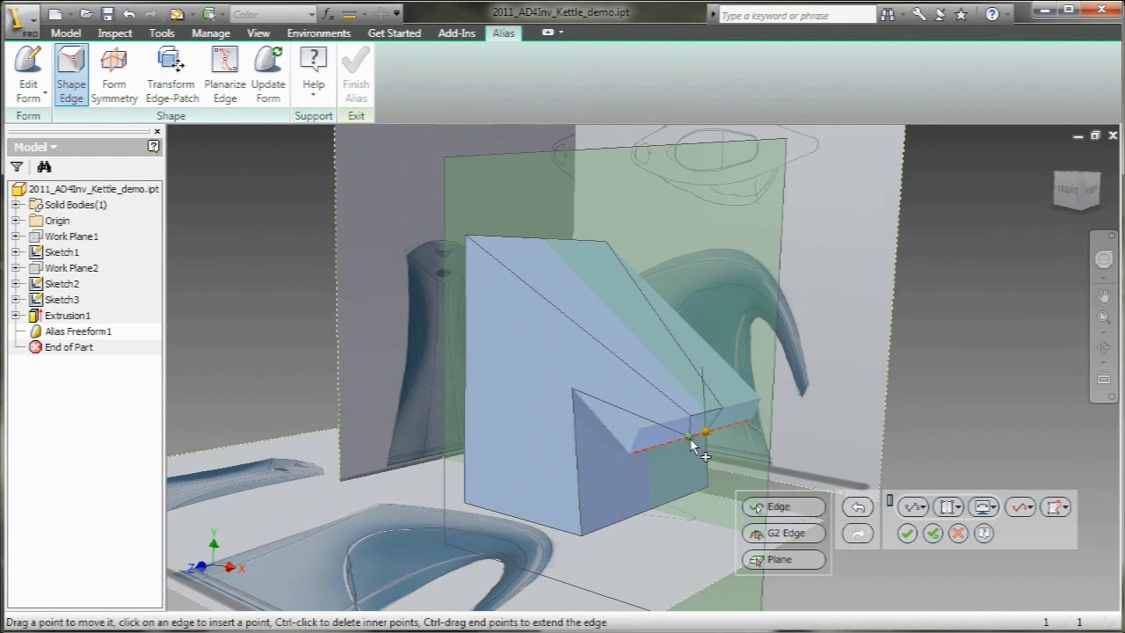
Narrow the inner notch edge under the overhang and the rear bottom edge toward the symmetry plane
click(774, 507)
click(584, 390)
drag(587, 389, 626, 381)
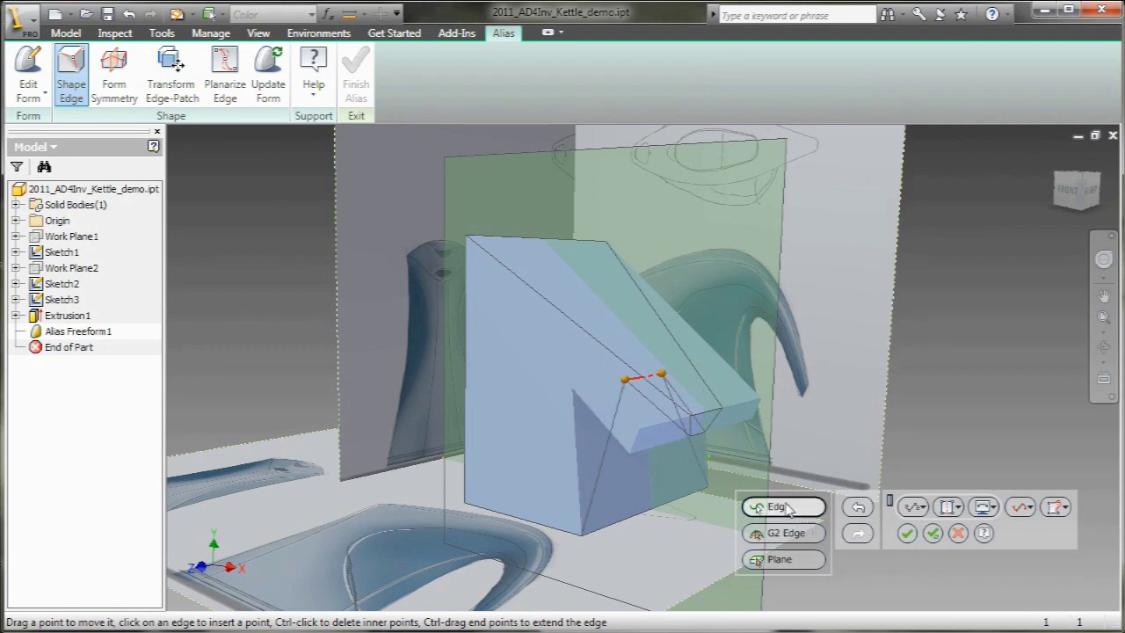
click(757, 507)
click(620, 524)
drag(625, 522, 633, 520)
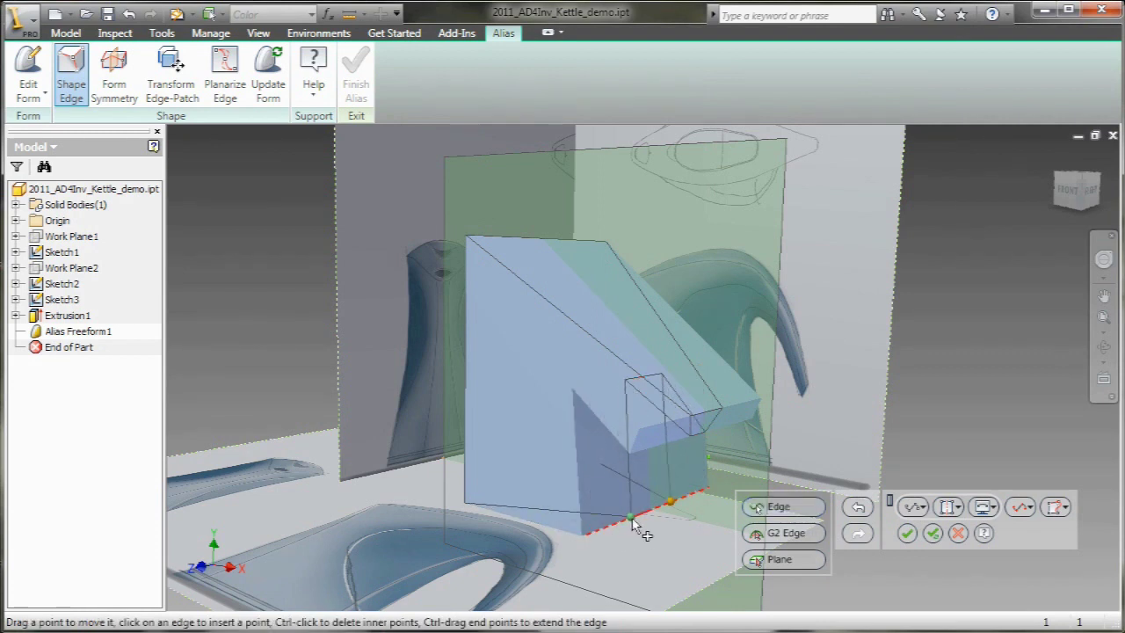
Narrow the front bottom edge and the top edge of the body toward the symmetry plane, and update the form
click(906, 534)
click(519, 489)
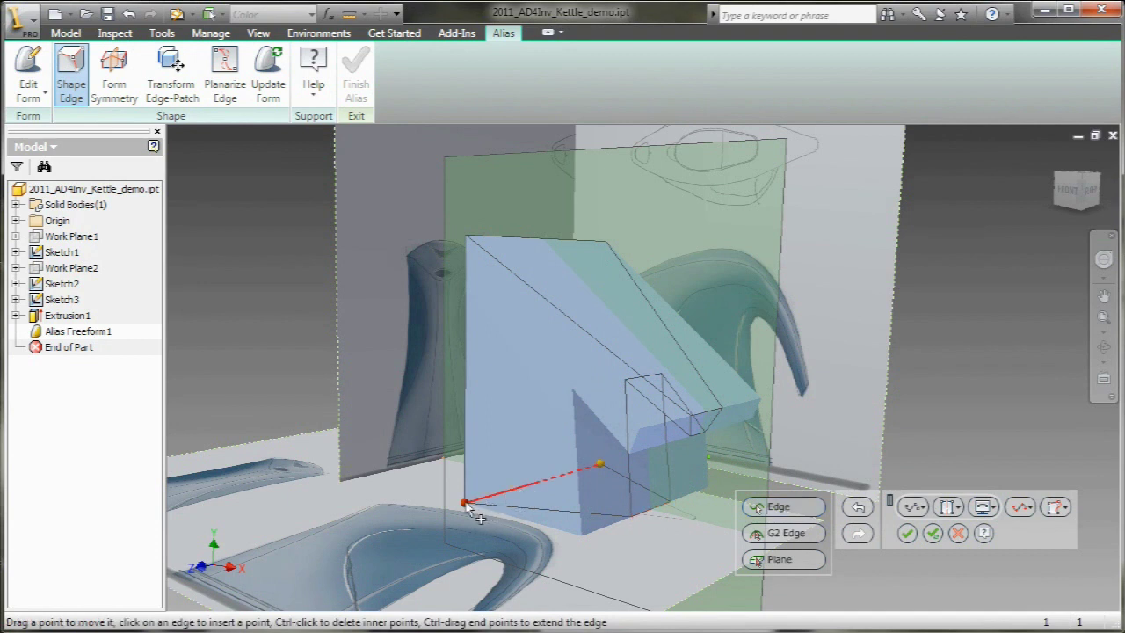
drag(466, 503, 528, 486)
click(806, 514)
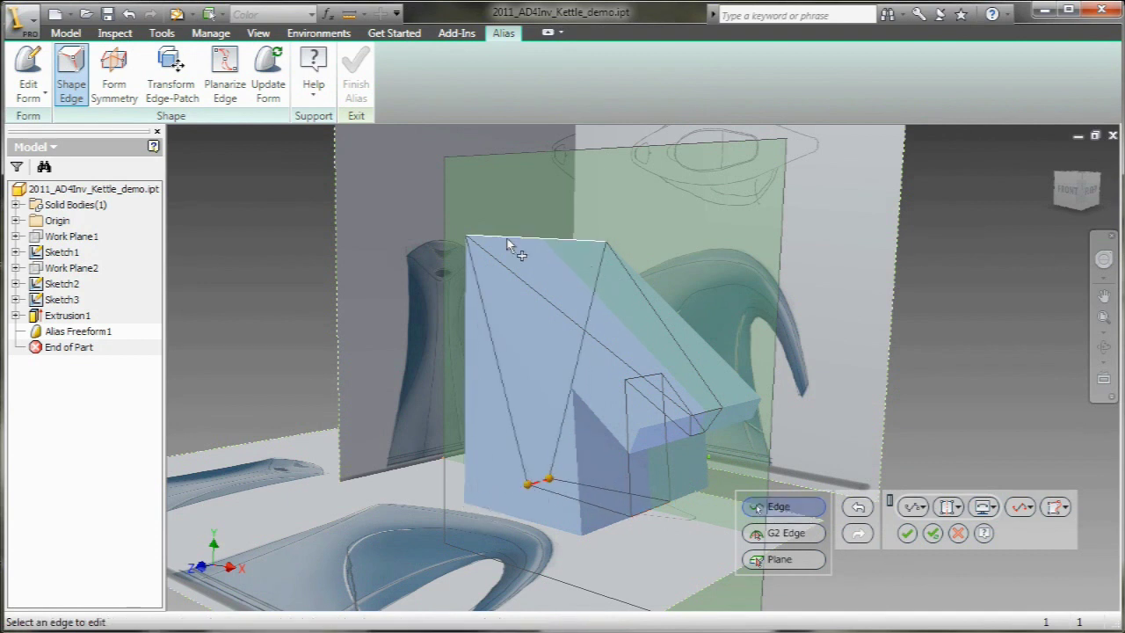
click(515, 240)
drag(469, 238, 525, 239)
click(933, 534)
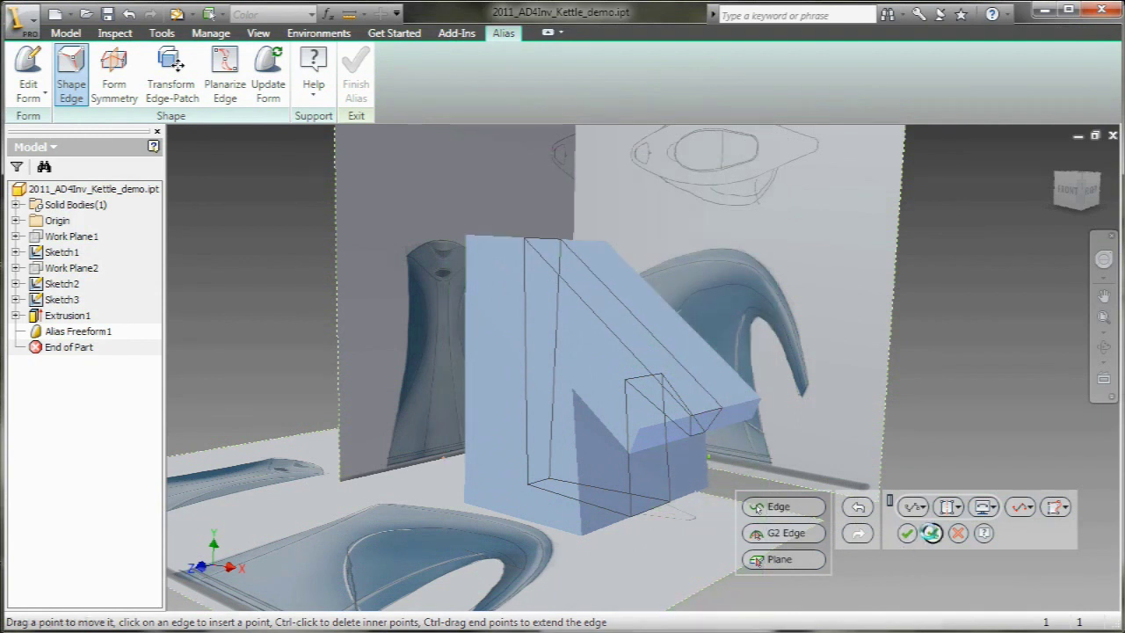
Shape the body's bottom side edge in the bottom view, moving its ends and an added inner point onto the sketched base outline
click(564, 500)
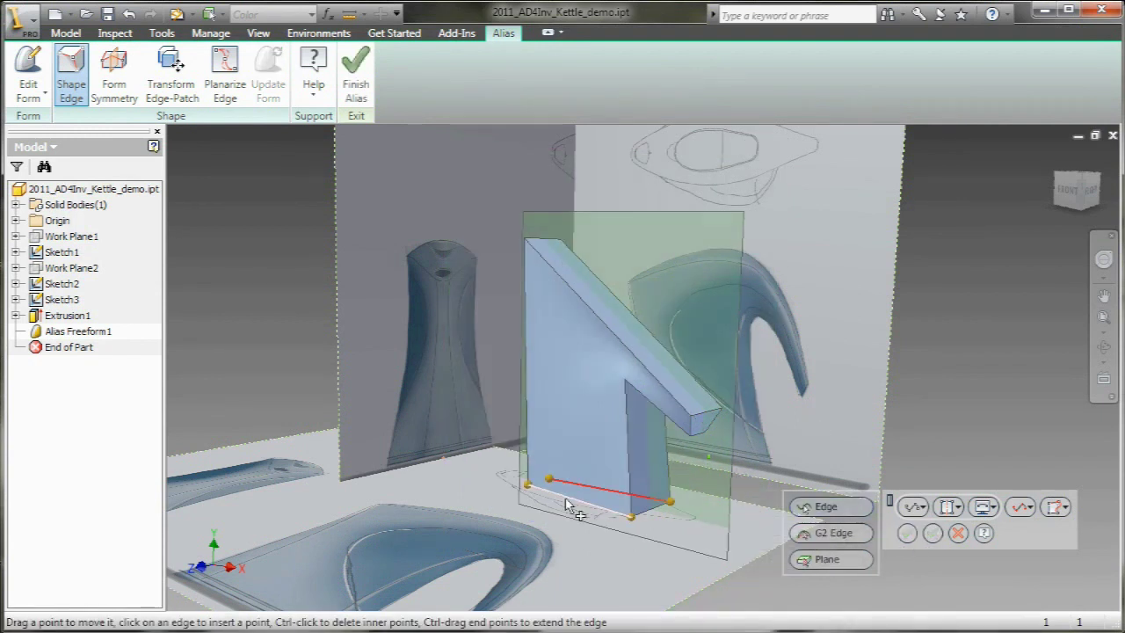
shift+middle_drag(566, 501, 888, 286)
click(1079, 201)
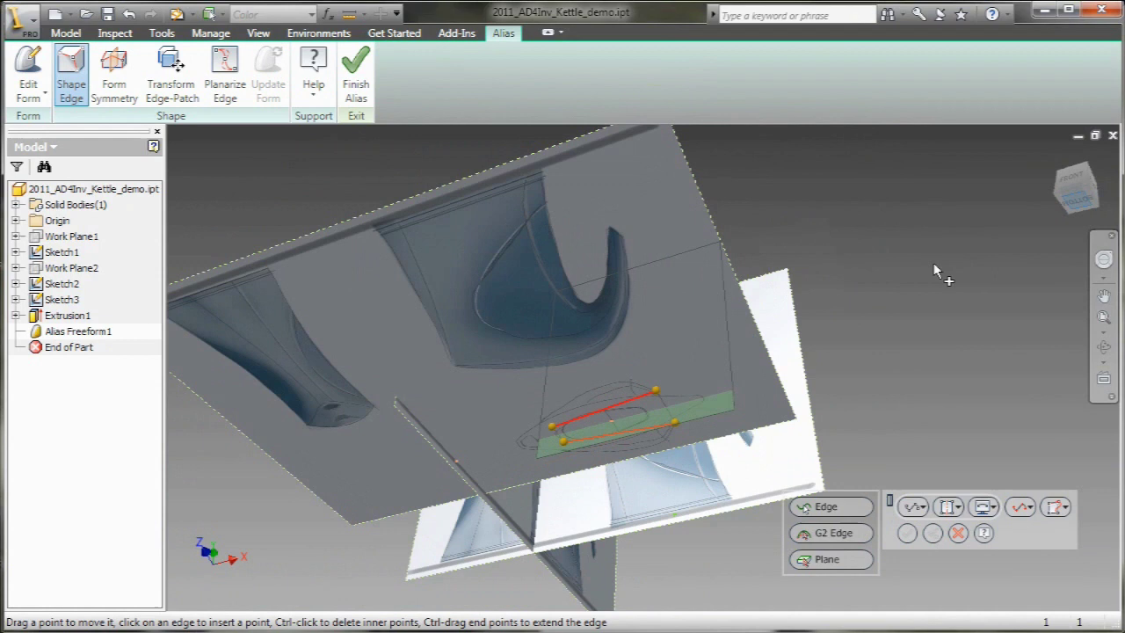
scroll(667, 341, up, 5)
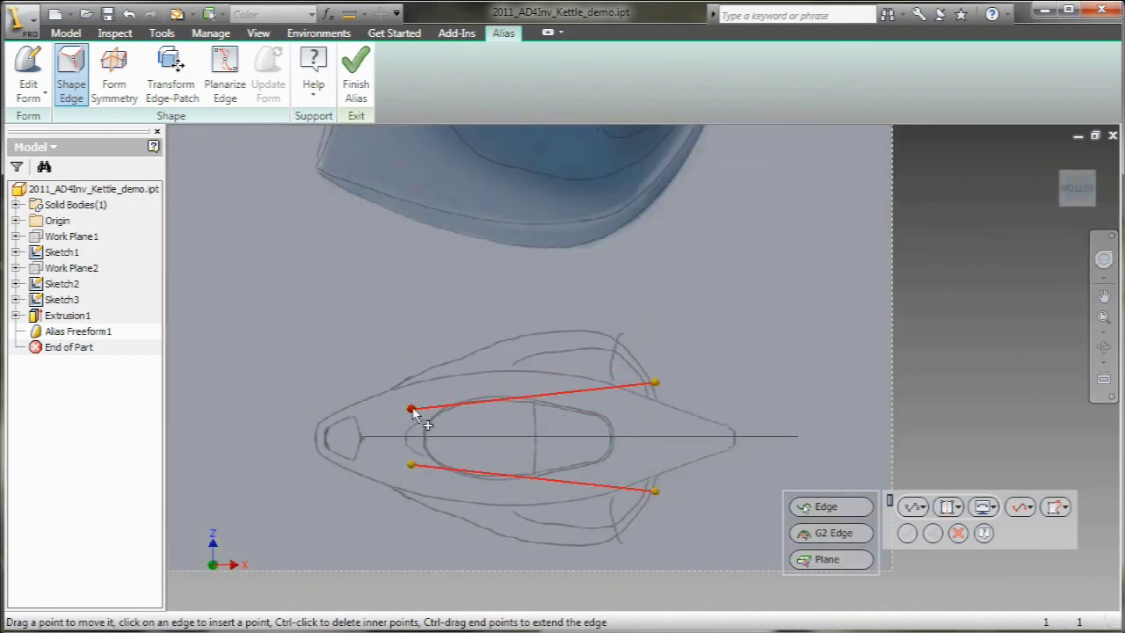
drag(413, 413, 403, 381)
drag(542, 381, 552, 339)
drag(657, 385, 616, 339)
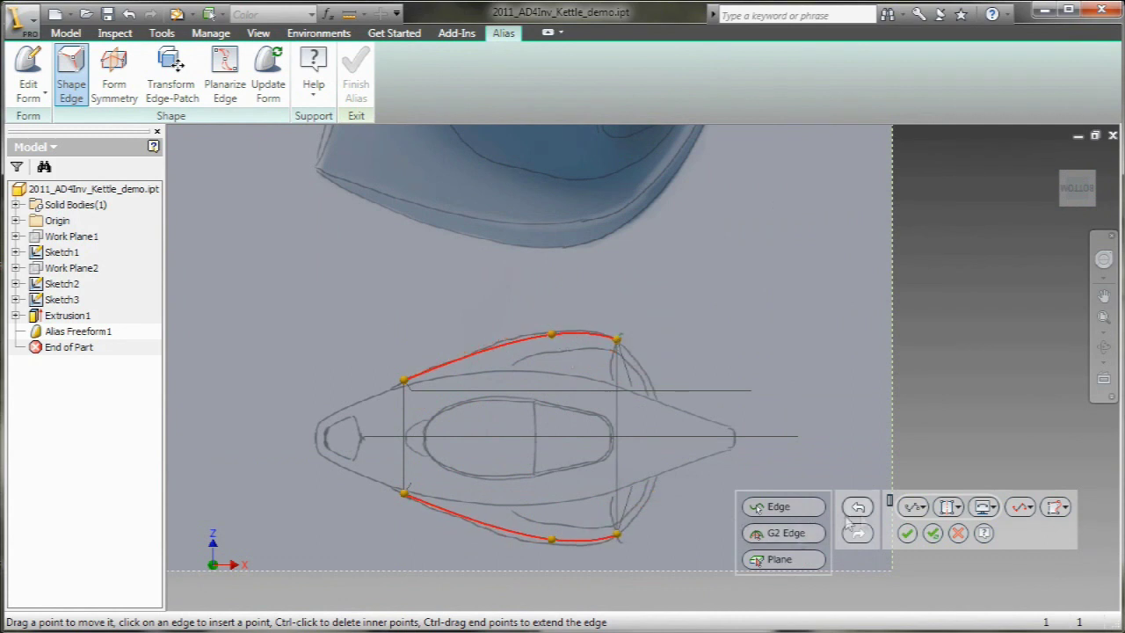
Move the ends of the sloped upper side edge onto the spout and handle tips of the sketched outline in the bottom view
click(772, 511)
scroll(603, 412, down, 5)
shift+middle_drag(636, 348, 630, 381)
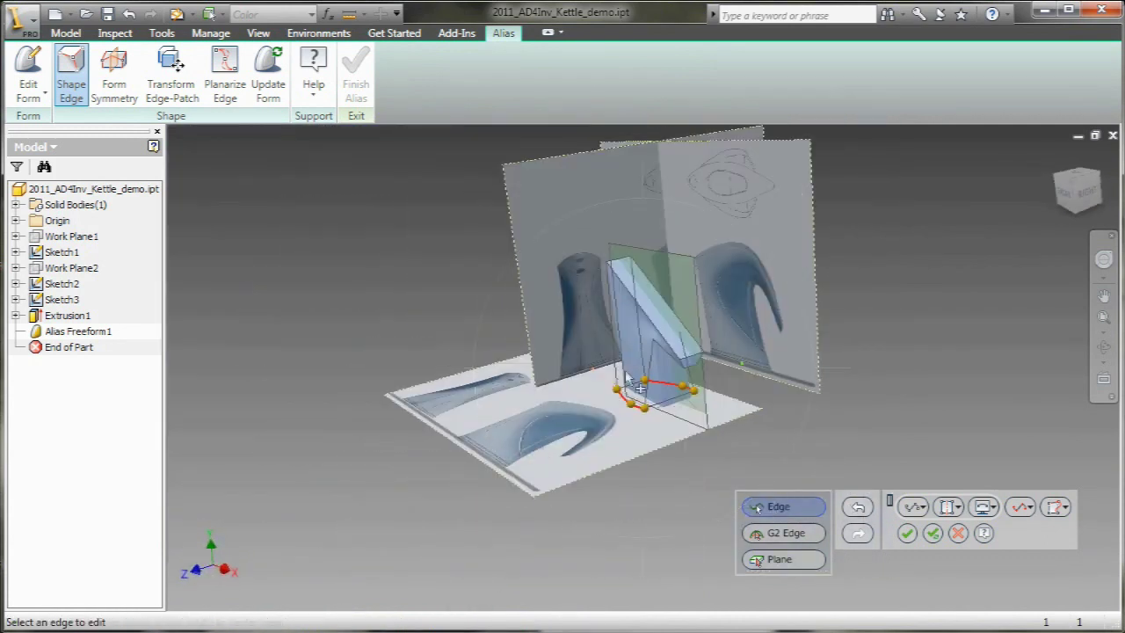
scroll(627, 376, up, 5)
click(754, 196)
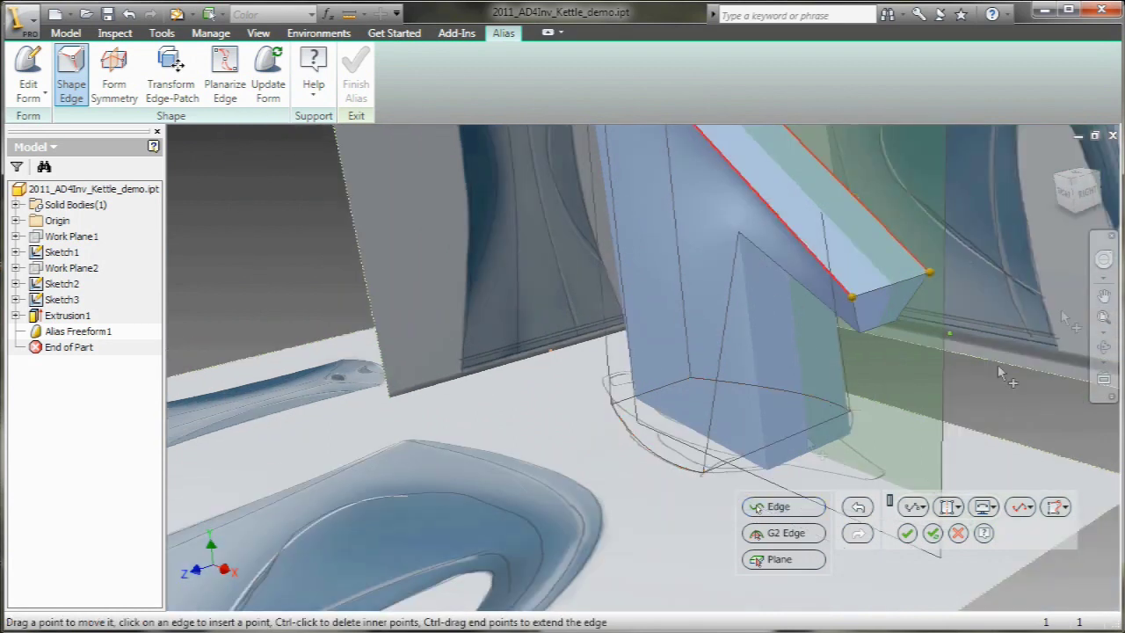
shift+middle_drag(1005, 377, 784, 269)
scroll(653, 377, down, 3)
middle_drag(664, 440, 653, 377)
click(1078, 188)
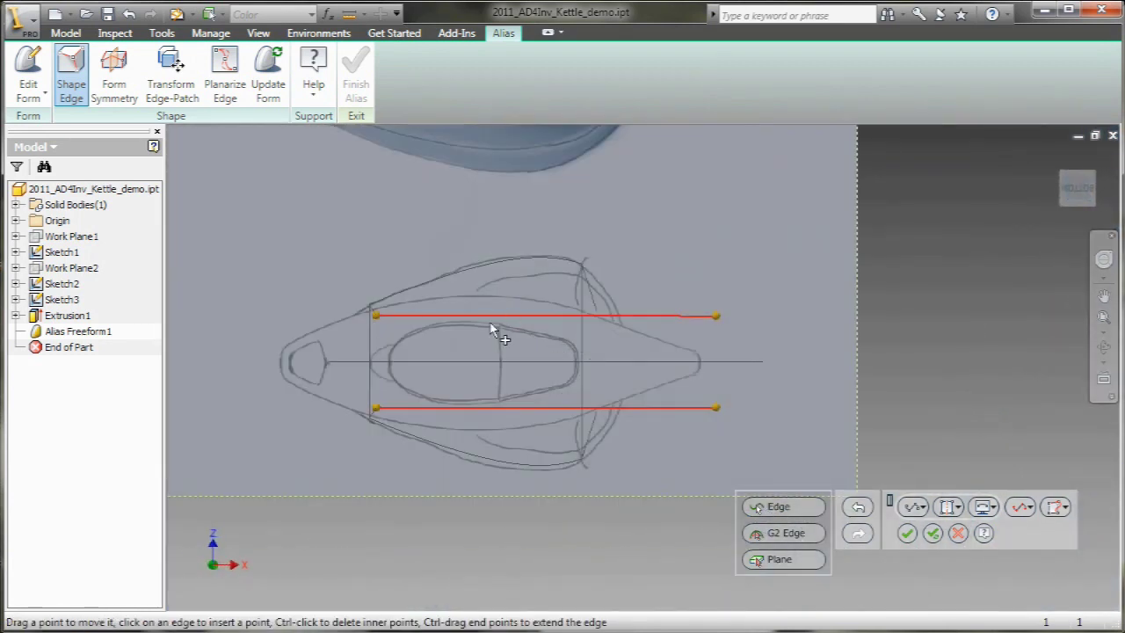
drag(375, 316, 286, 342)
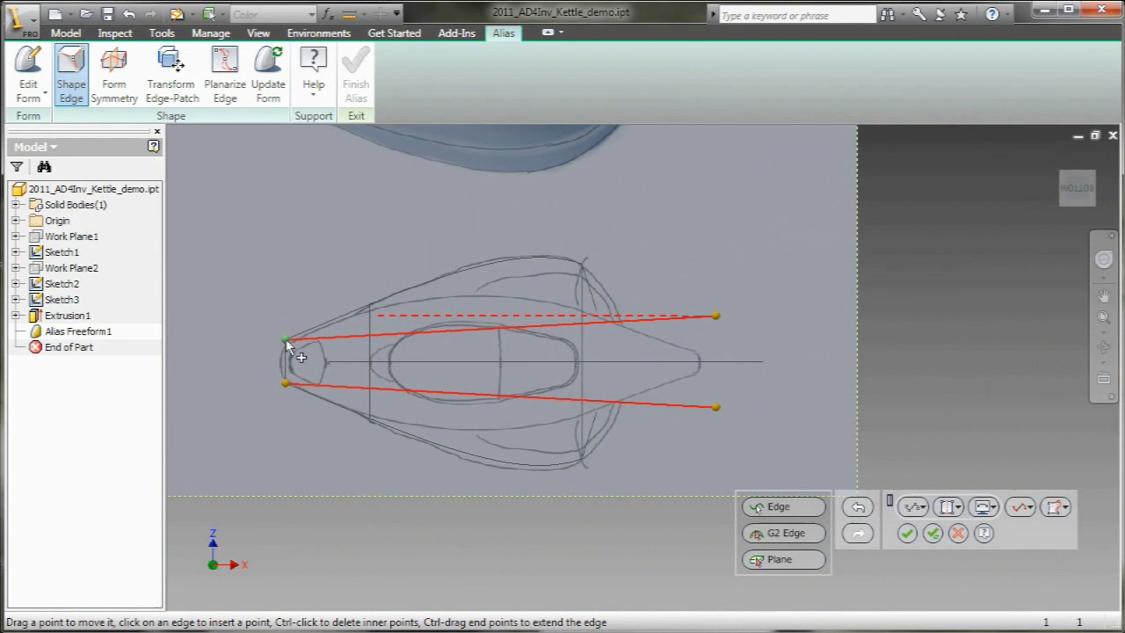
drag(718, 319, 691, 351)
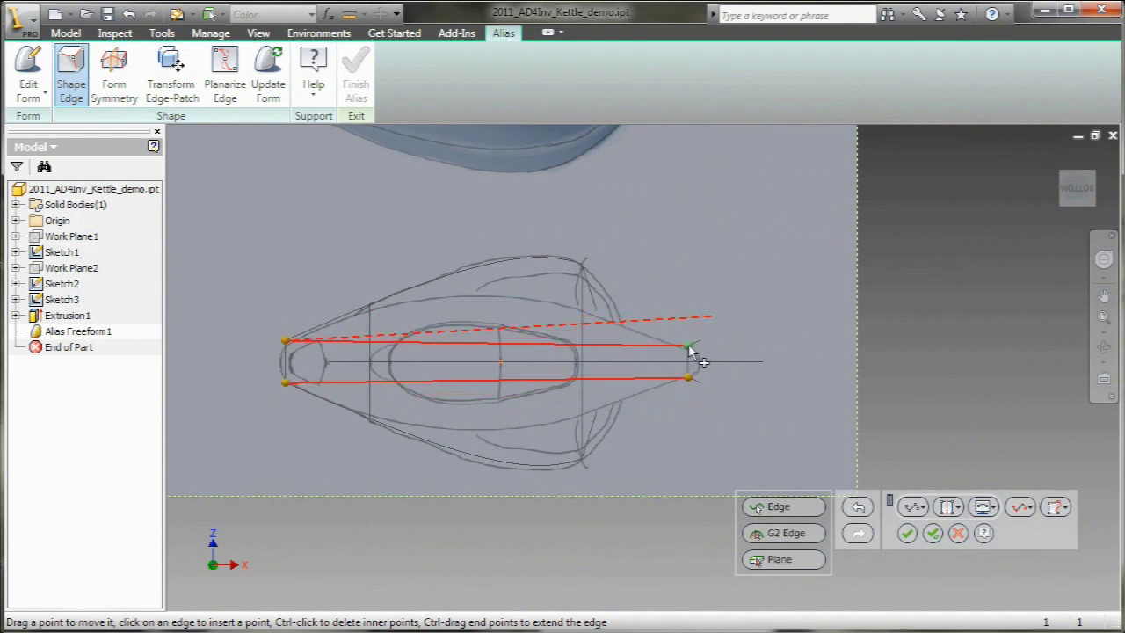
Bow the upper side edge outward with an inner point to follow the sketched outline, and apply the edge changes to the form
drag(480, 343, 479, 296)
key(F4)
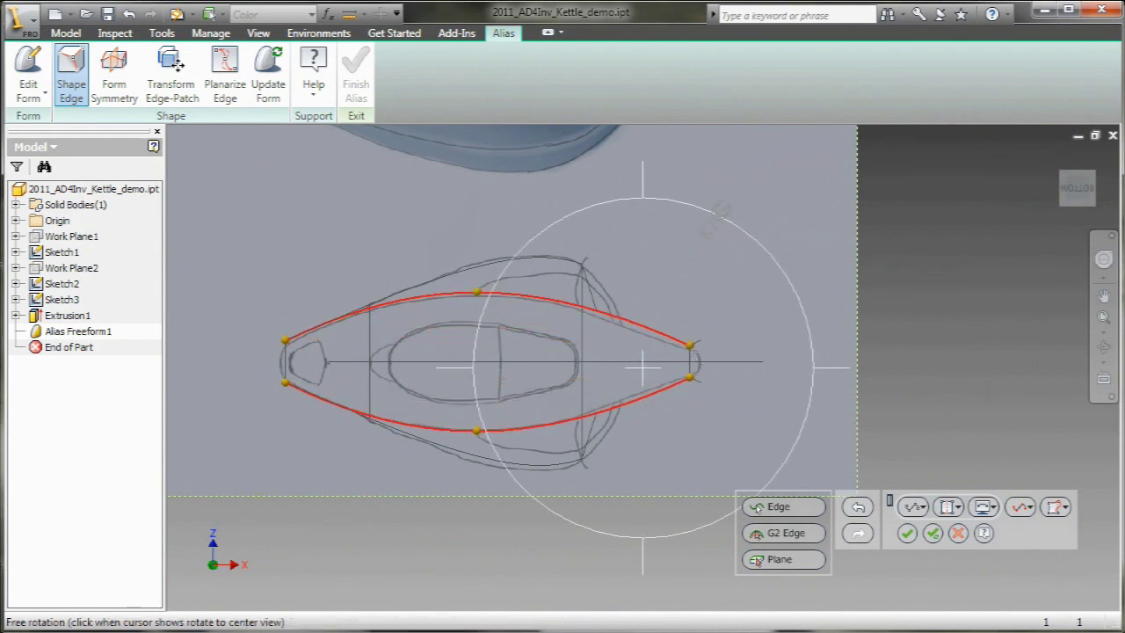
drag(710, 220, 646, 486)
shift+middle_drag(645, 486, 668, 492)
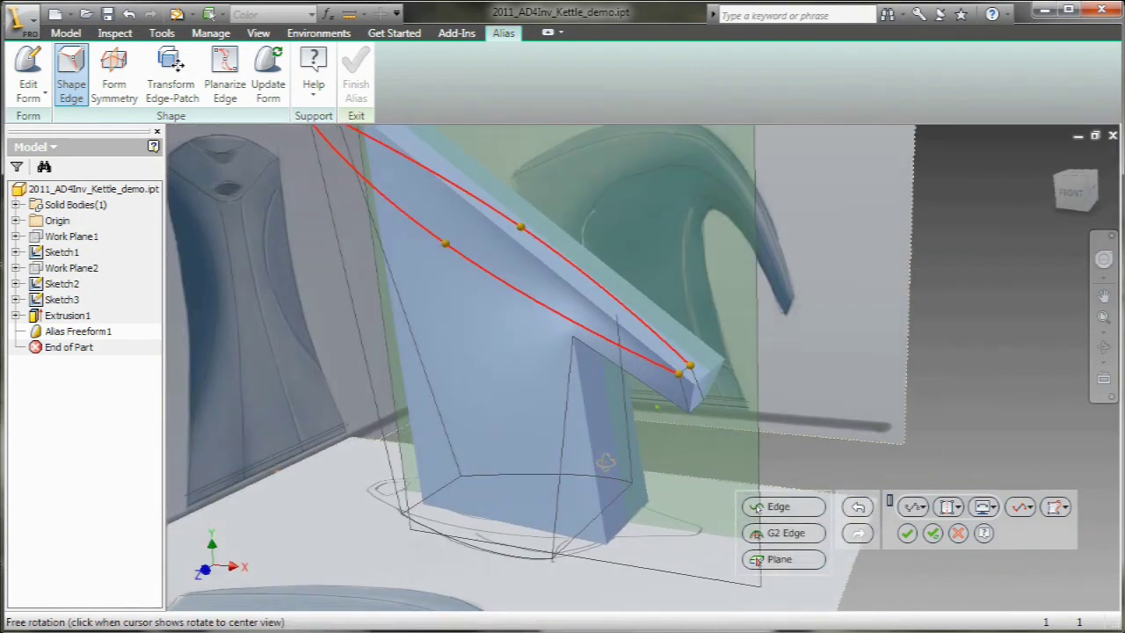
click(933, 532)
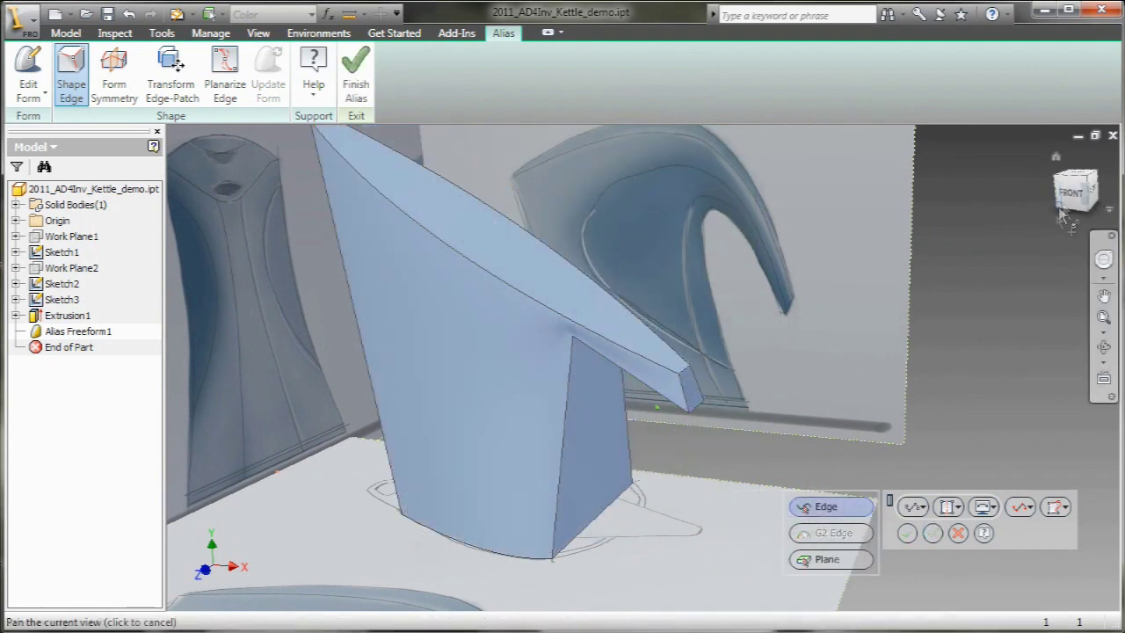
Shape the upper side edge in the front view to follow the kettle's arched top curve, and apply it to the form
click(453, 249)
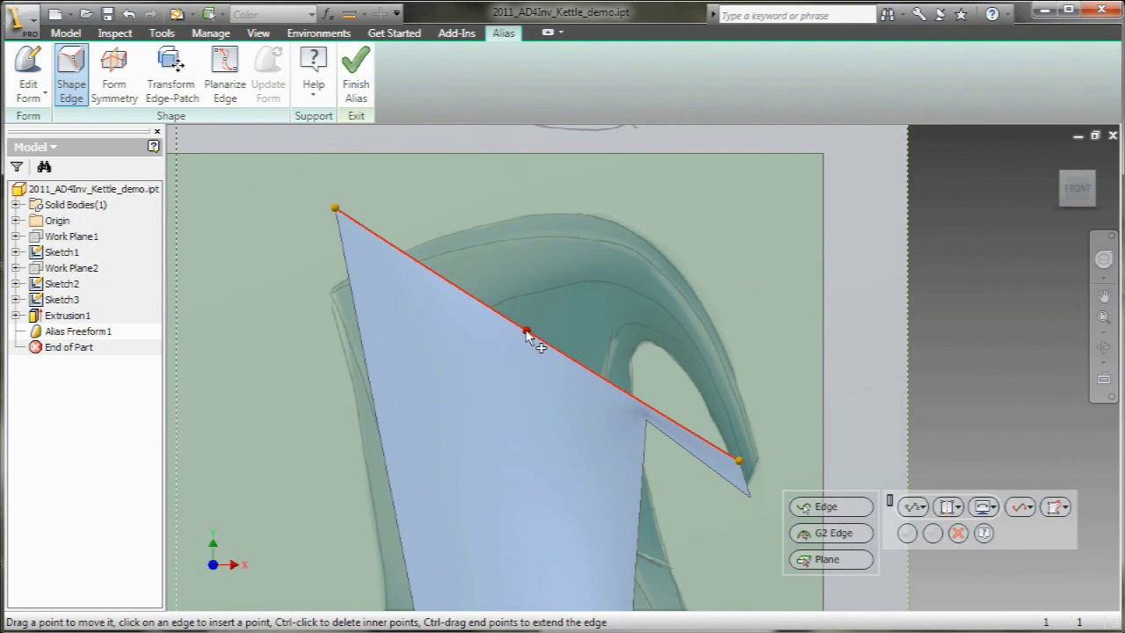
drag(526, 331, 644, 239)
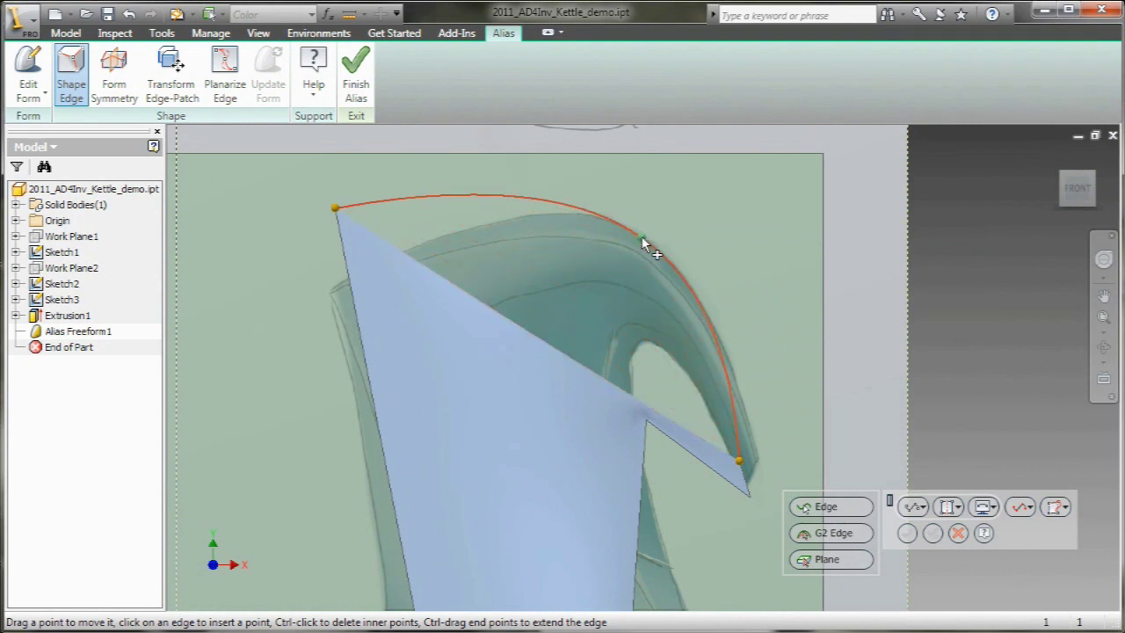
drag(745, 464, 761, 466)
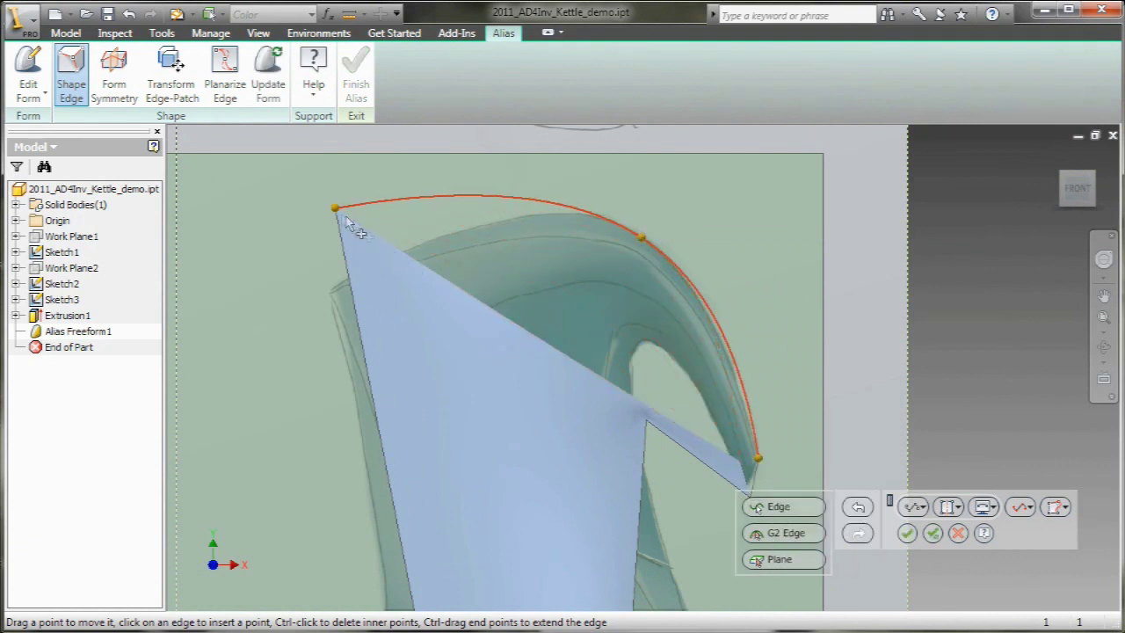
drag(335, 211, 331, 290)
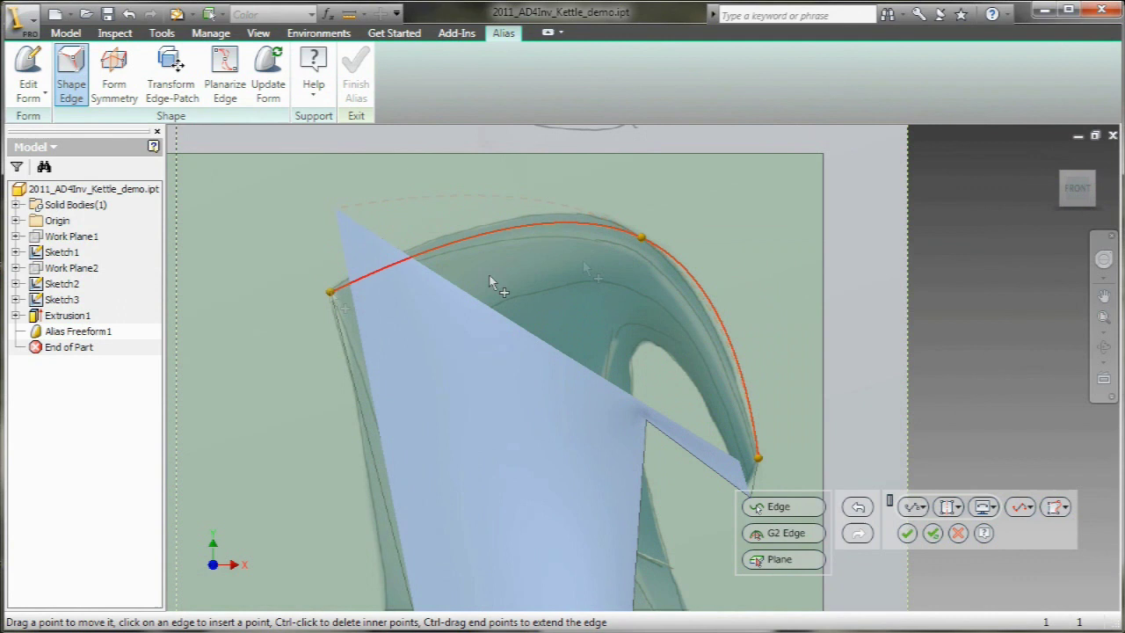
drag(643, 240, 620, 248)
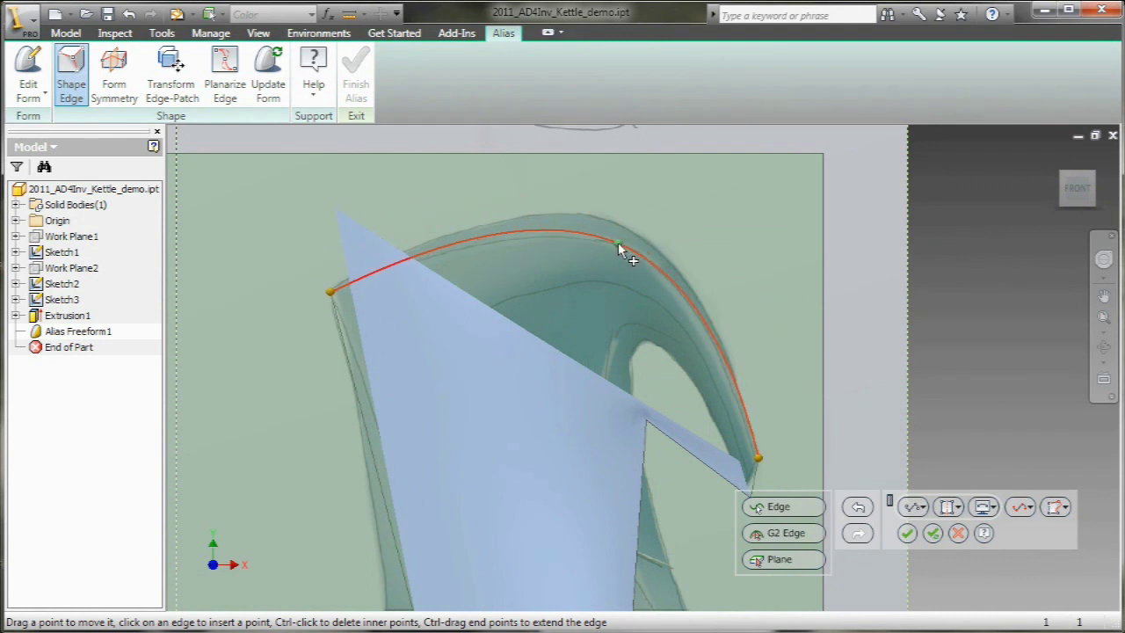
click(933, 533)
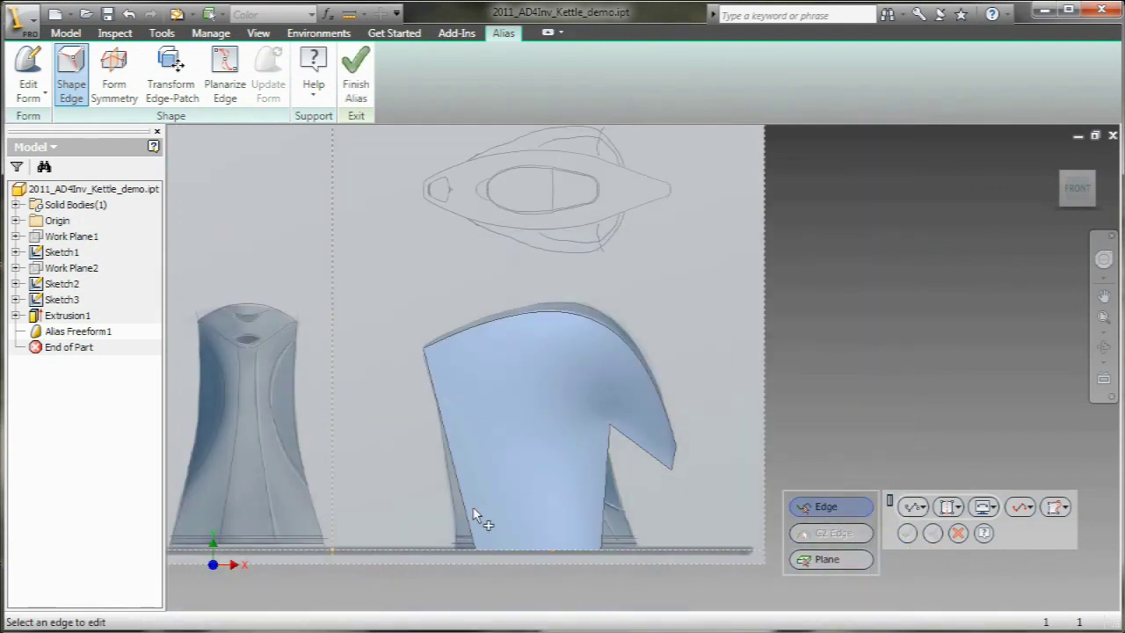
Shape the handle's underside edge in the back view to follow the inner curve of the pictured handle
click(636, 450)
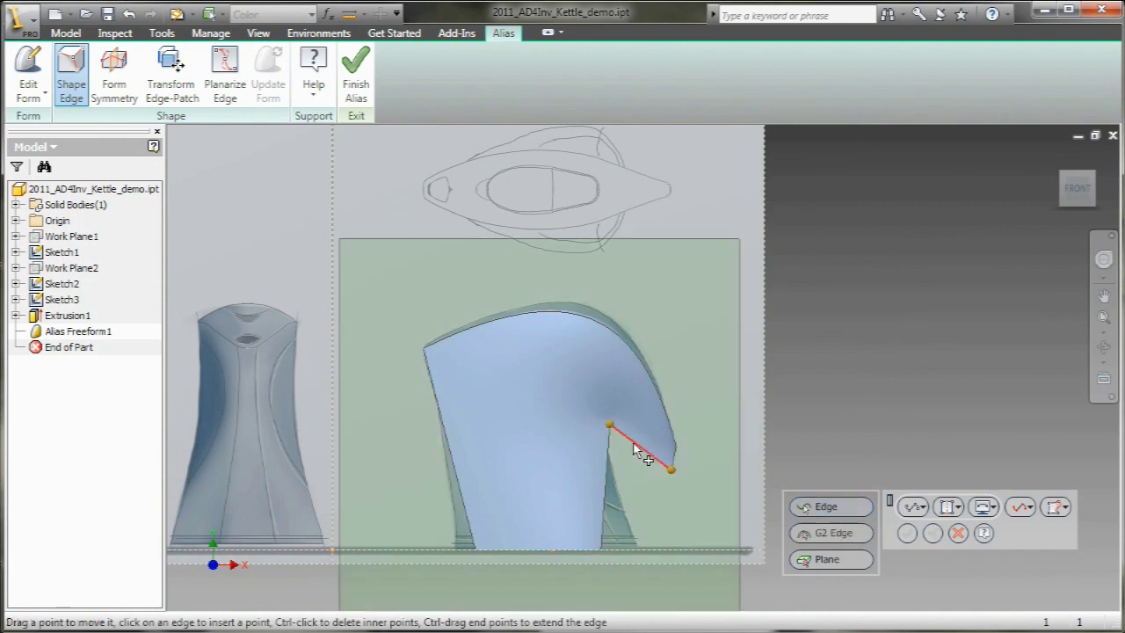
shift+middle_drag(999, 272, 413, 415)
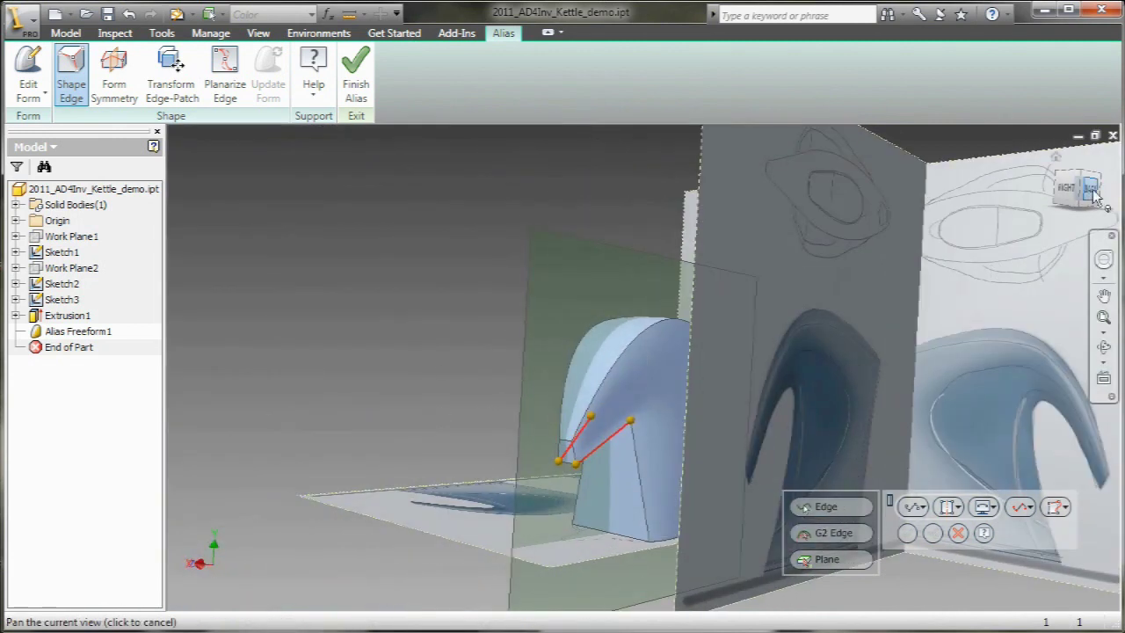
click(1090, 189)
scroll(640, 351, up, 8)
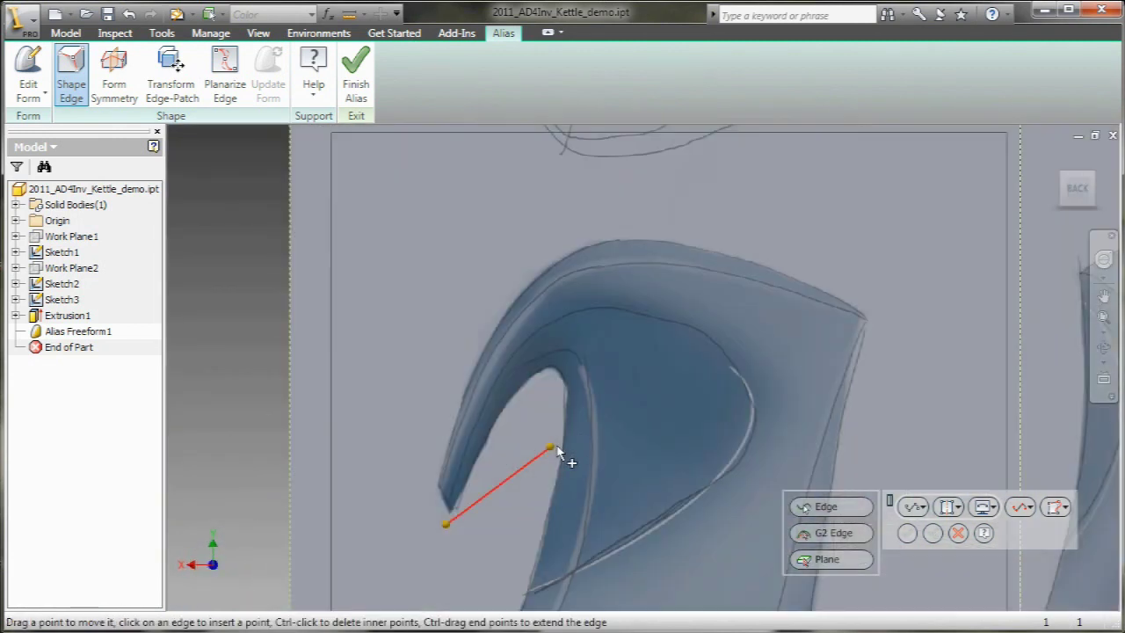
click(583, 373)
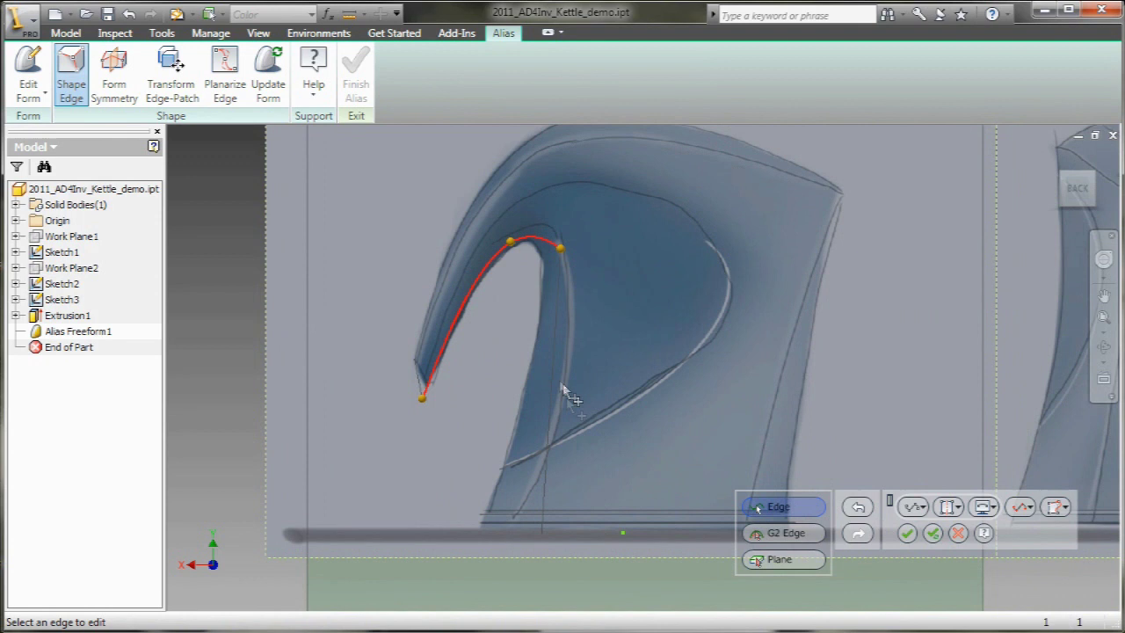
Curve the vertical edge below the handle and the spout-side vertical edge with inner points, and apply the changes to the form
click(553, 375)
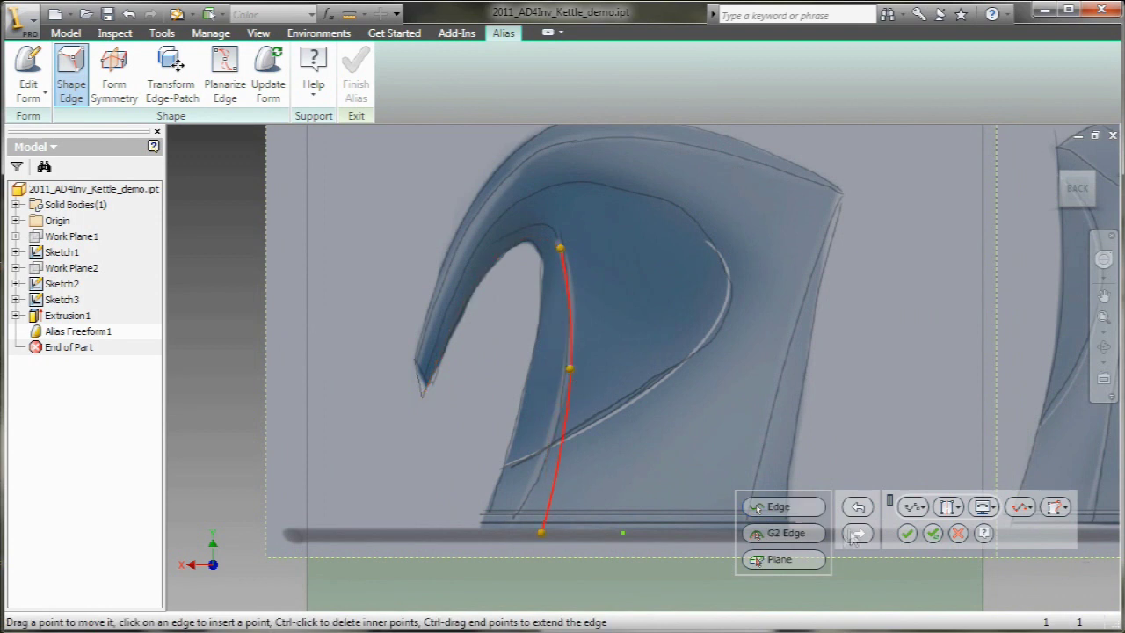
click(789, 508)
click(786, 425)
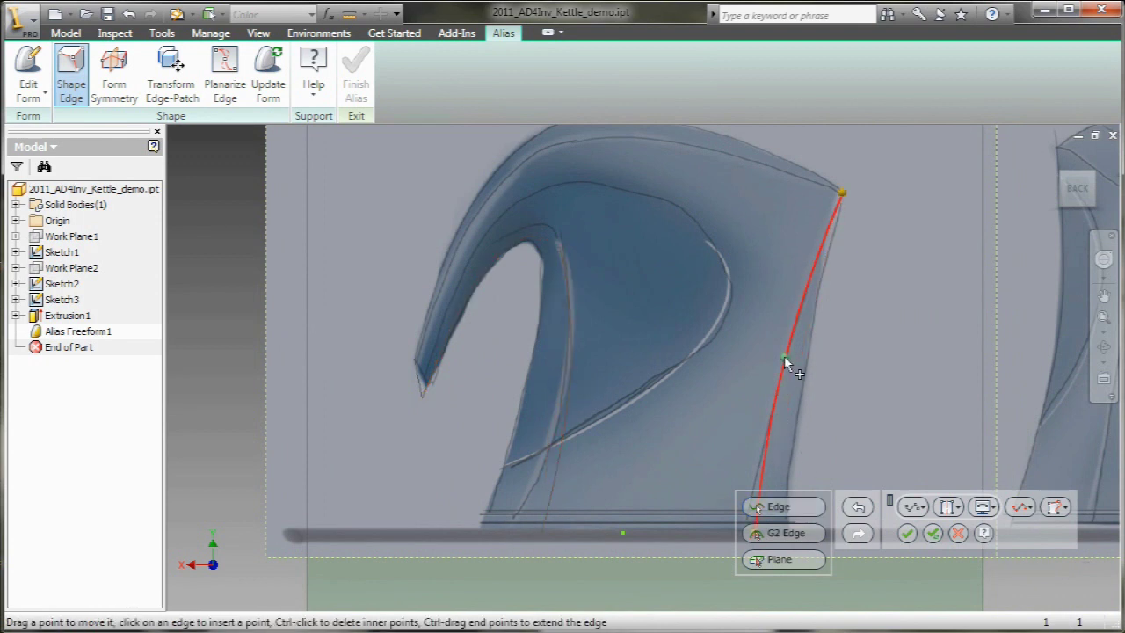
key(F4)
drag(592, 422, 754, 459)
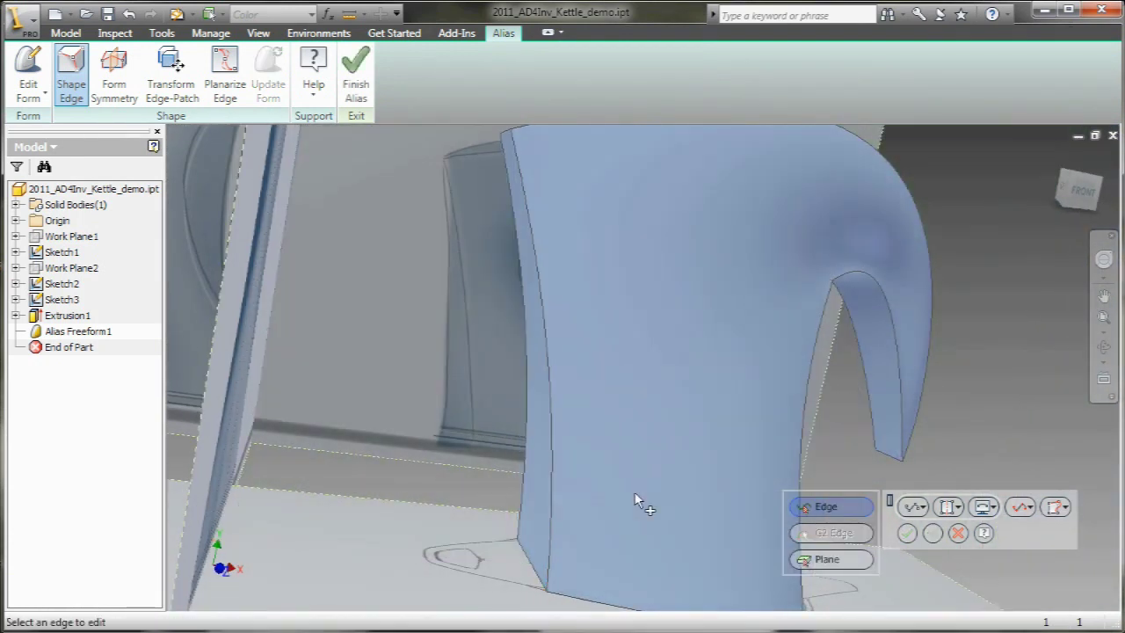
Bow the spout-side bottom edge outward in the bottom view by moving an inner point along the symmetry line
scroll(633, 497, up, 3)
click(580, 534)
drag(1074, 211, 1080, 204)
click(1083, 209)
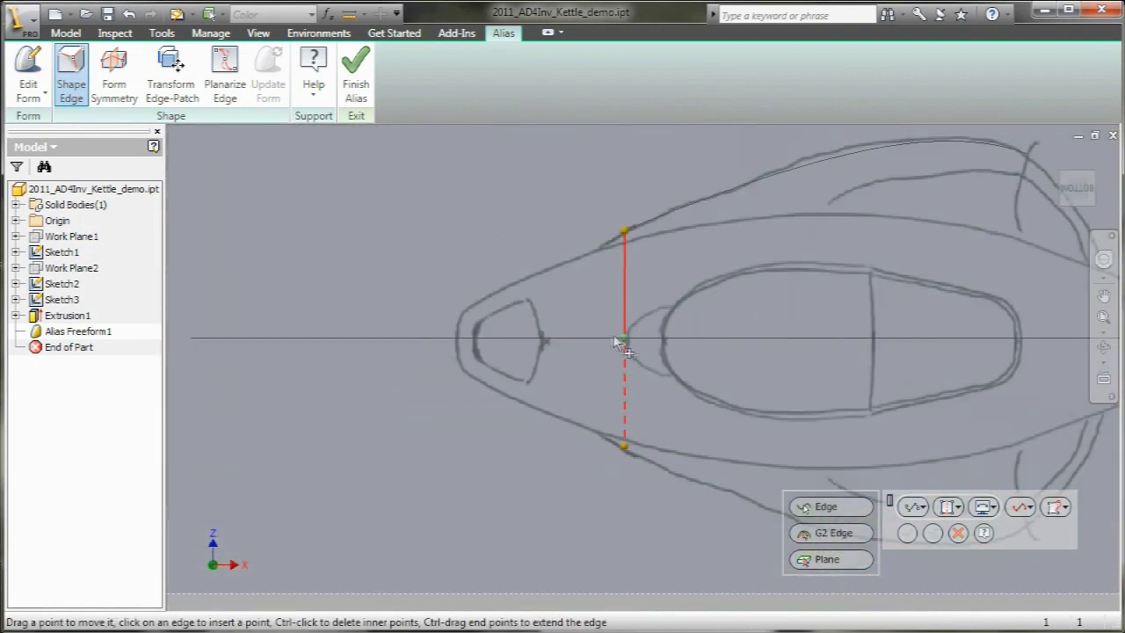
click(574, 340)
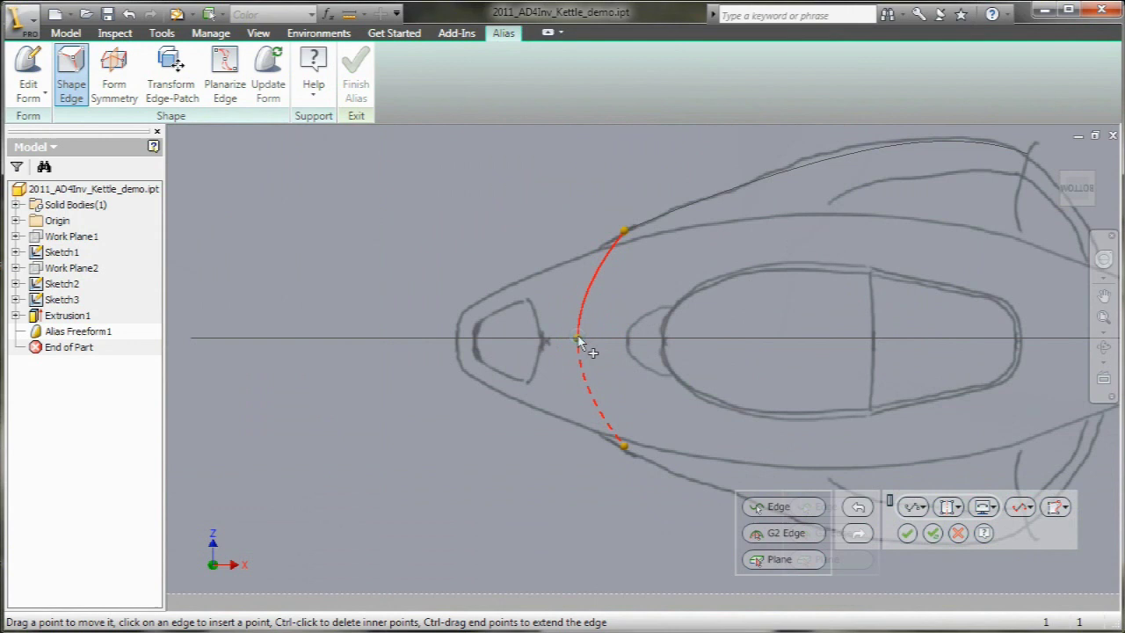
Bow the spout-end top edge outward in the top view with an inner point on the symmetry line, and apply the edge changes to the form
shift+middle_drag(633, 342, 629, 275)
click(790, 518)
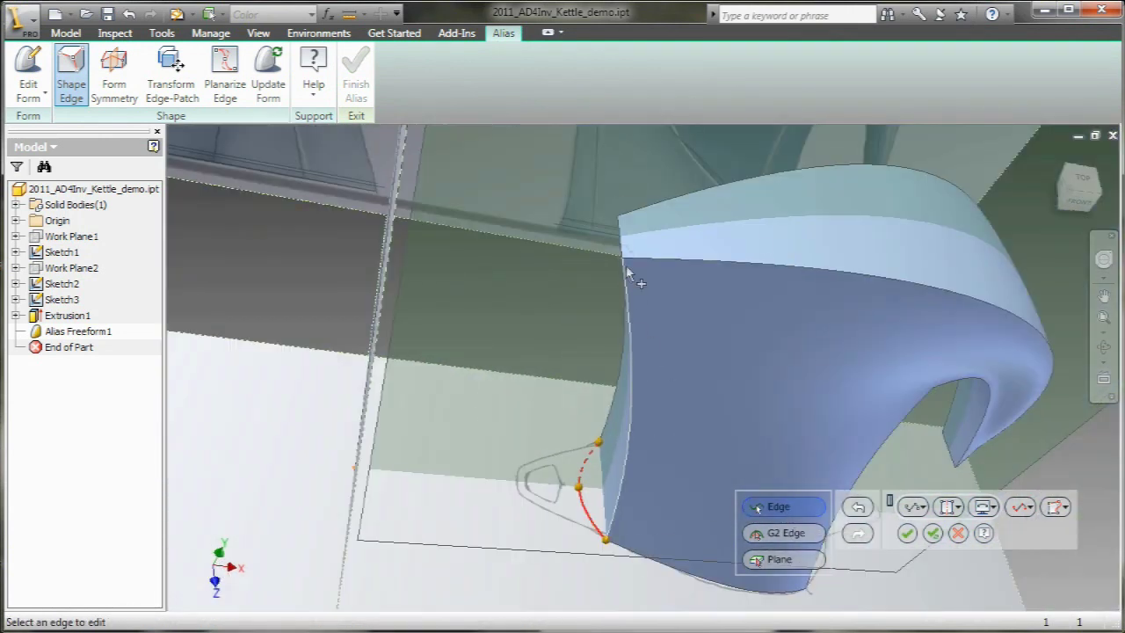
click(622, 250)
shift+middle_drag(717, 387, 729, 211)
middle_drag(730, 211, 992, 233)
click(1077, 187)
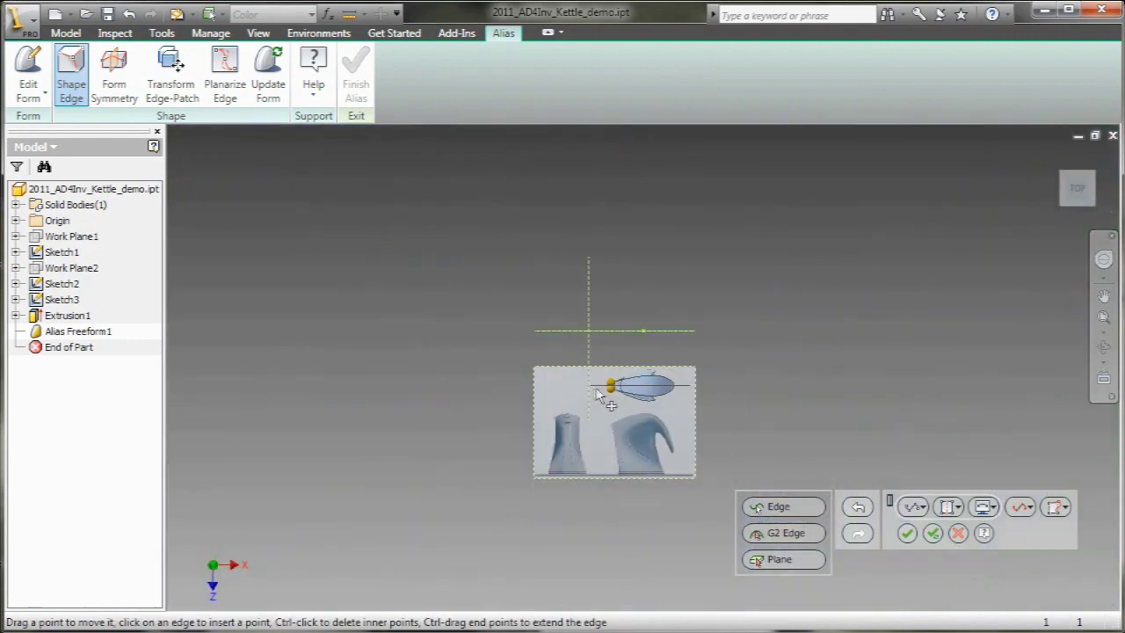
scroll(622, 378, up, 10)
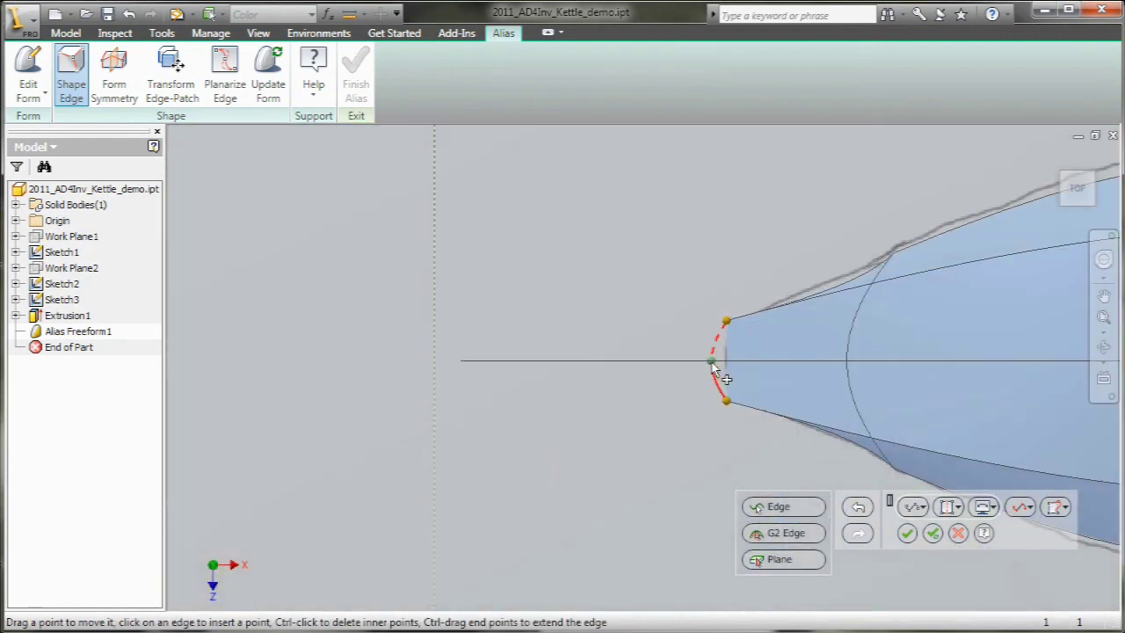
scroll(750, 363, down, 3)
scroll(932, 374, down, 3)
middle_drag(949, 356, 724, 350)
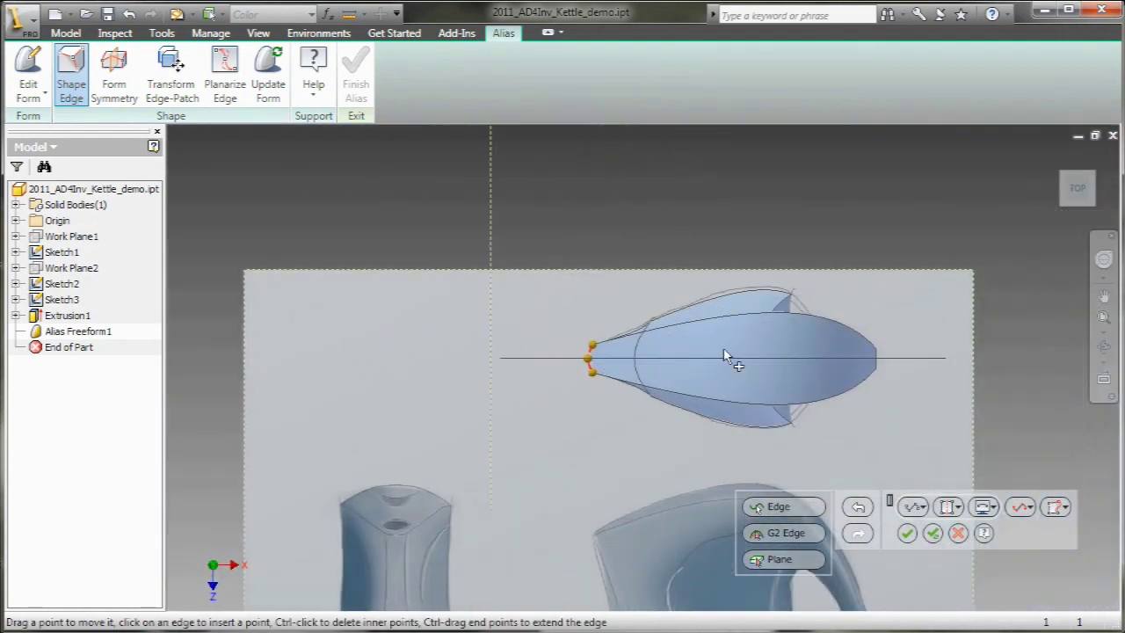
shift+middle_drag(866, 529, 884, 263)
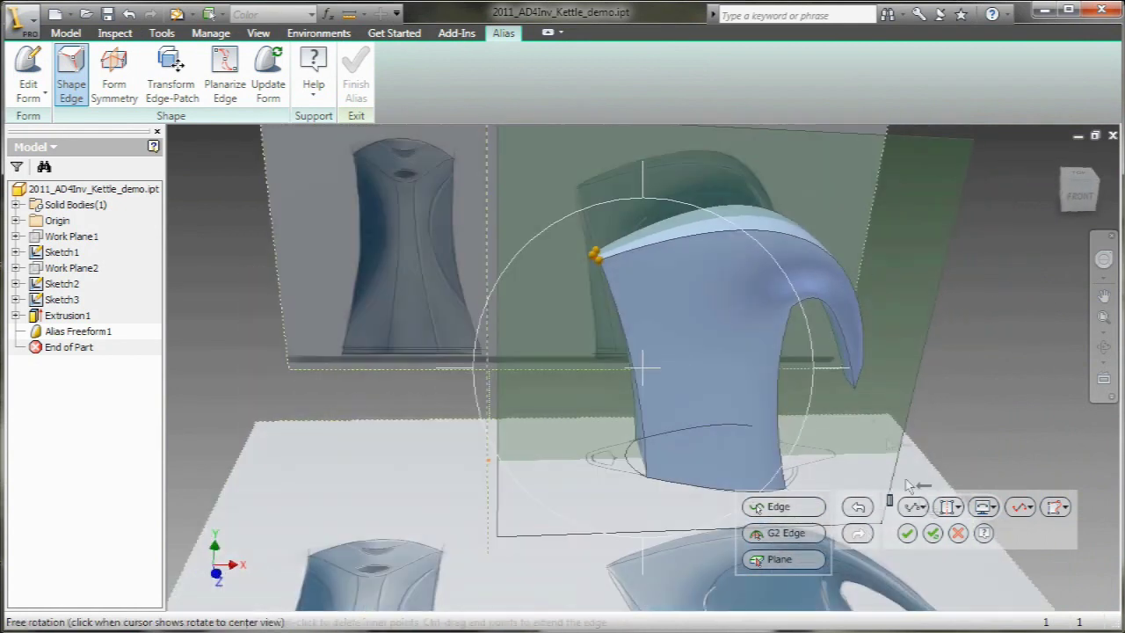
click(932, 533)
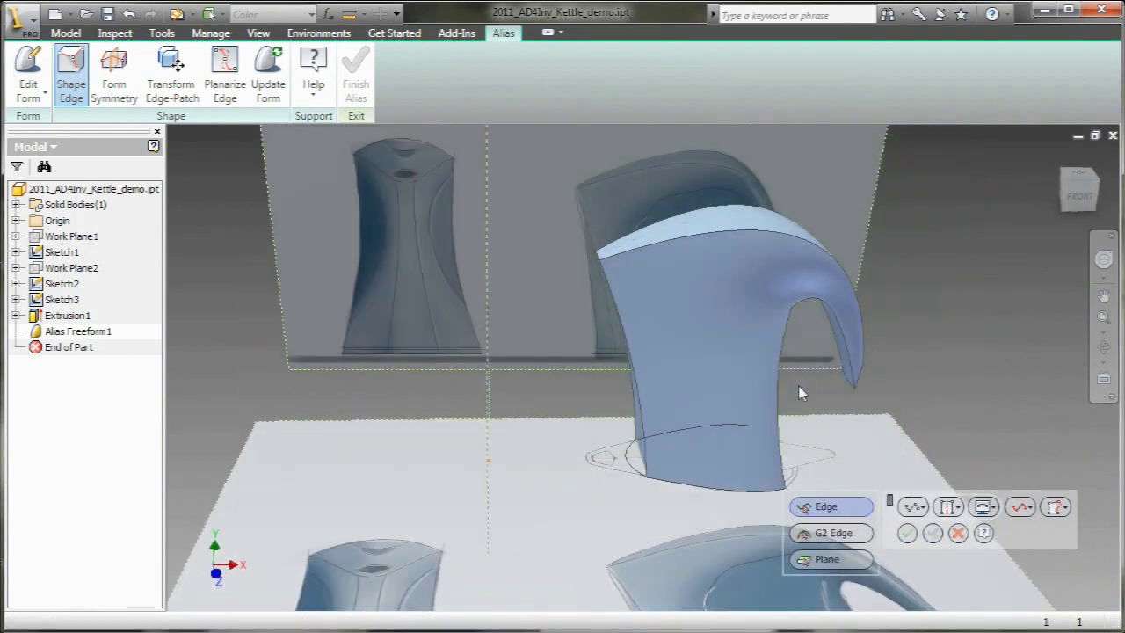
Bow the bottom edge below the handle outward in the bottom view, using an inner point on the symmetry line to follow the pictured base outline
shift+middle_drag(798, 385, 623, 431)
click(764, 485)
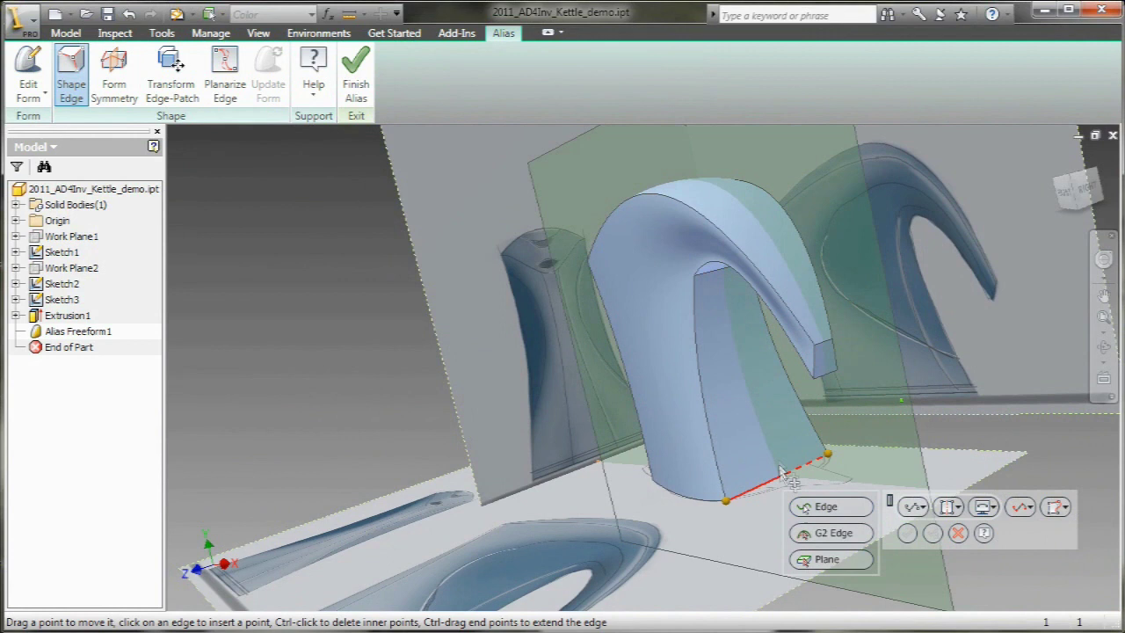
shift+middle_drag(806, 434, 1083, 211)
click(1084, 211)
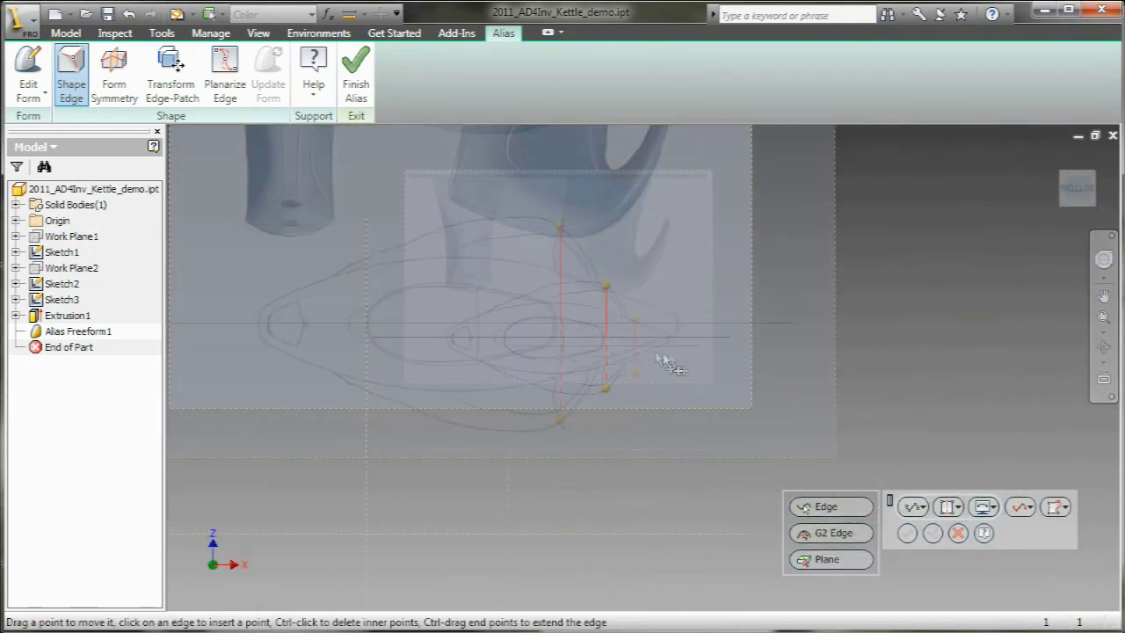
click(560, 324)
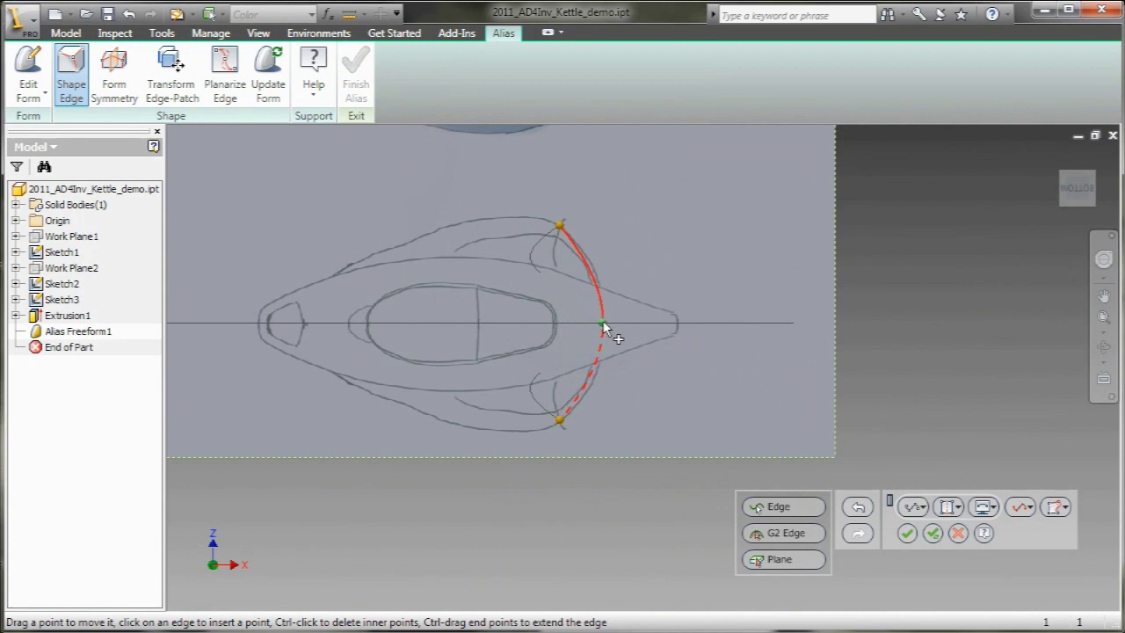
Add an inner point at the middle of the cross edge under the handle arch to curve it in the top view, and apply the changes
shift+middle_drag(686, 360, 621, 512)
click(621, 328)
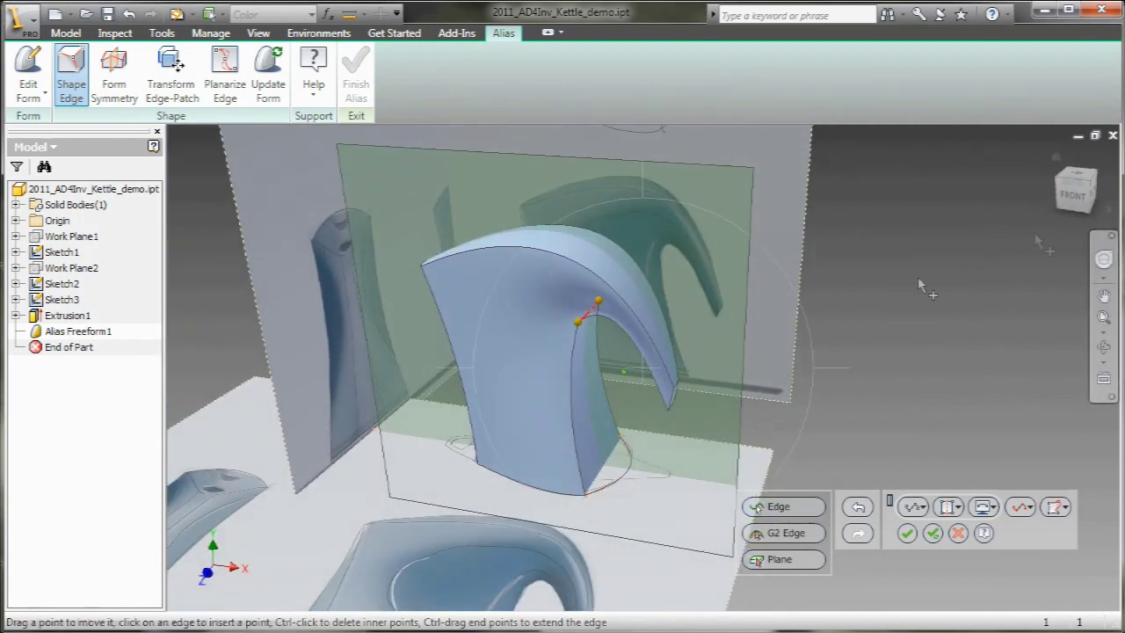
click(1080, 176)
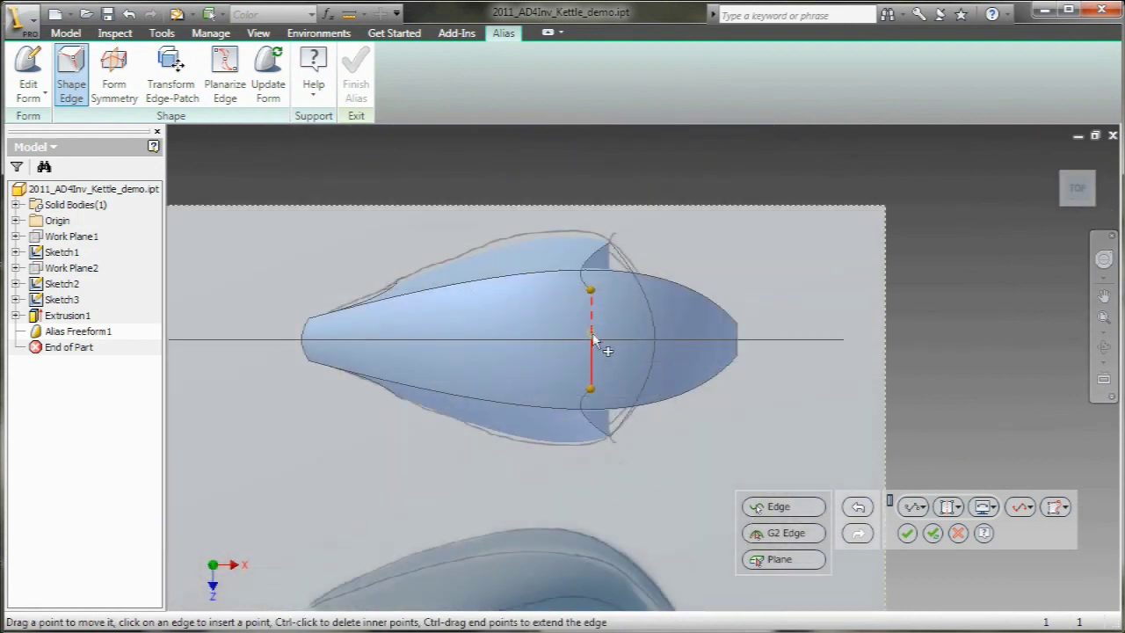
shift+middle_drag(609, 346, 518, 519)
click(1057, 163)
scroll(648, 387, up, 5)
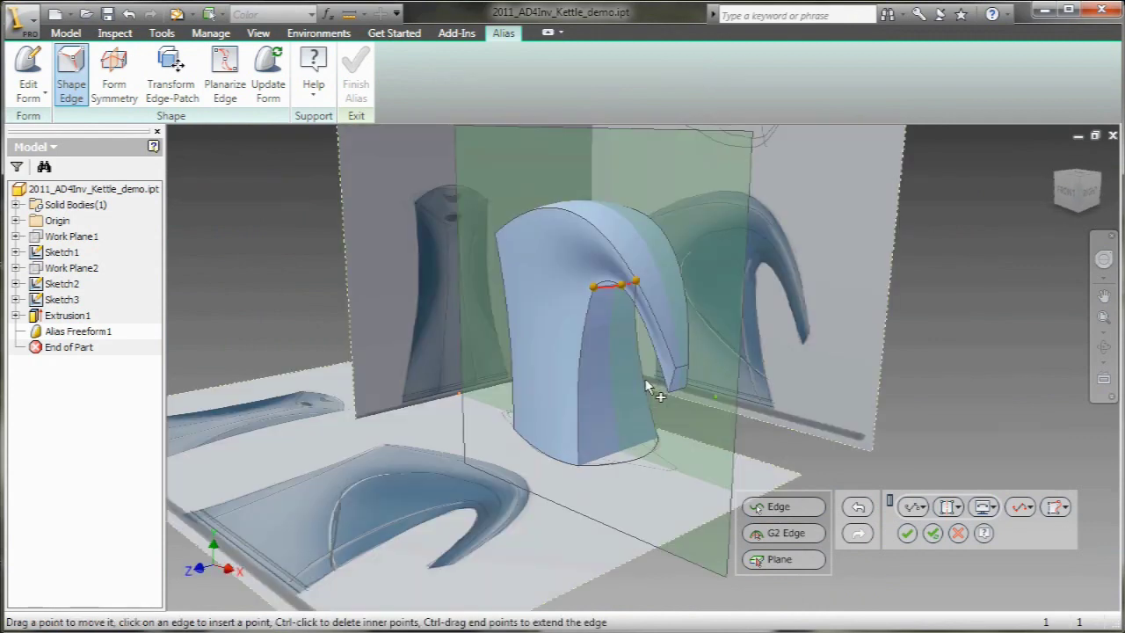
click(933, 535)
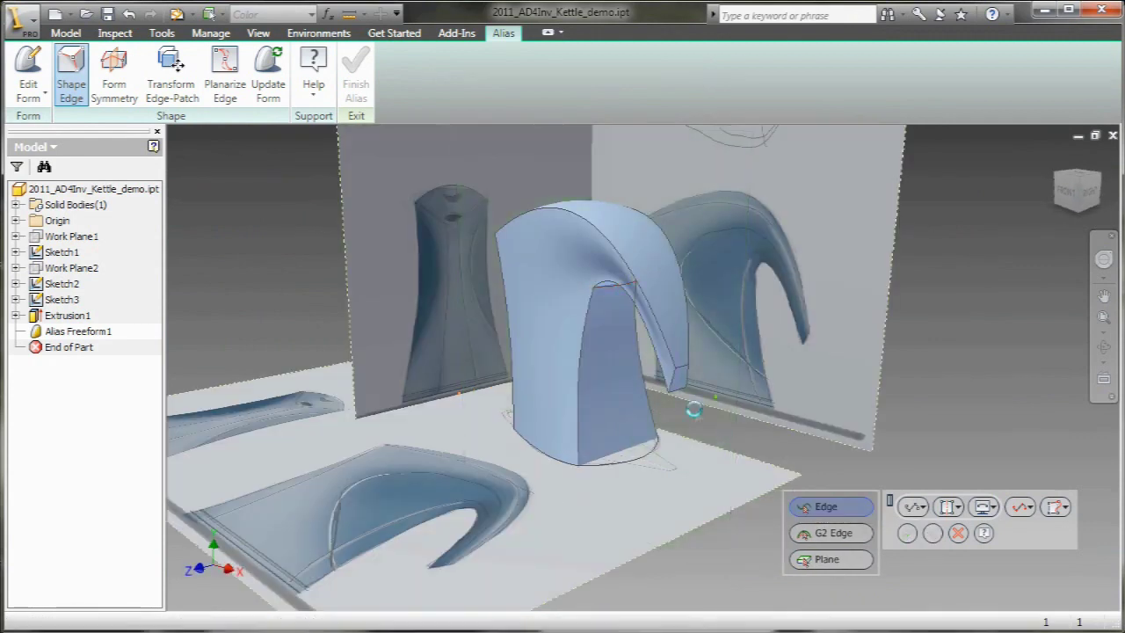
Finish the Alias form editing and fillet the cross edge under the handle arch with a radius of 15
shift+middle_drag(693, 409, 715, 451)
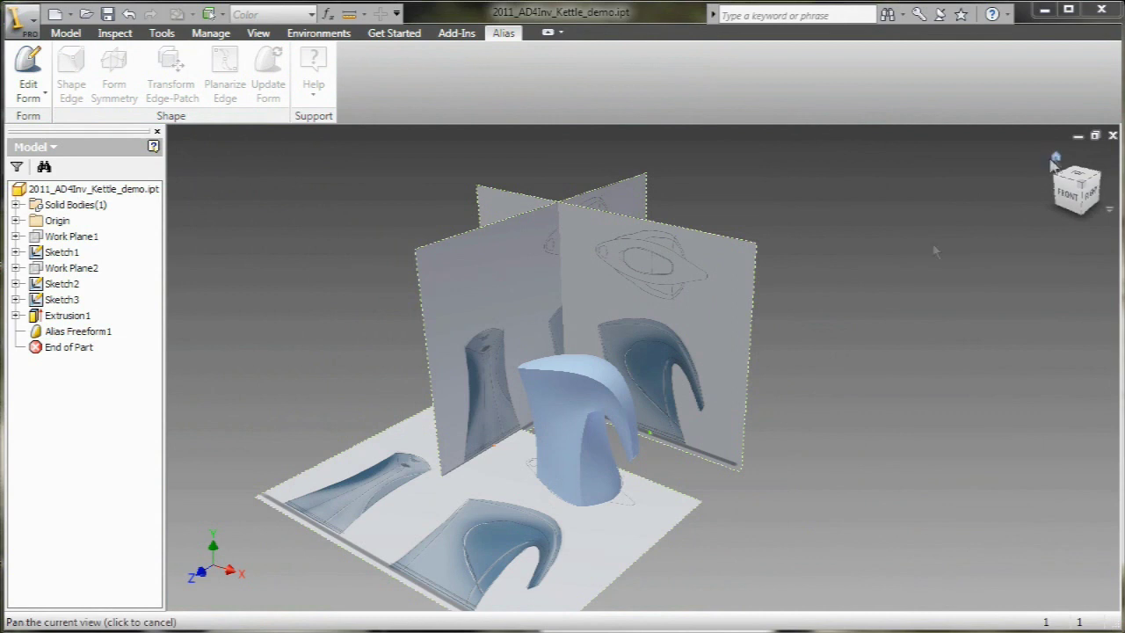
shift+middle_drag(648, 434, 676, 364)
scroll(677, 369, down, 5)
scroll(800, 359, up, 5)
middle_drag(737, 494, 728, 441)
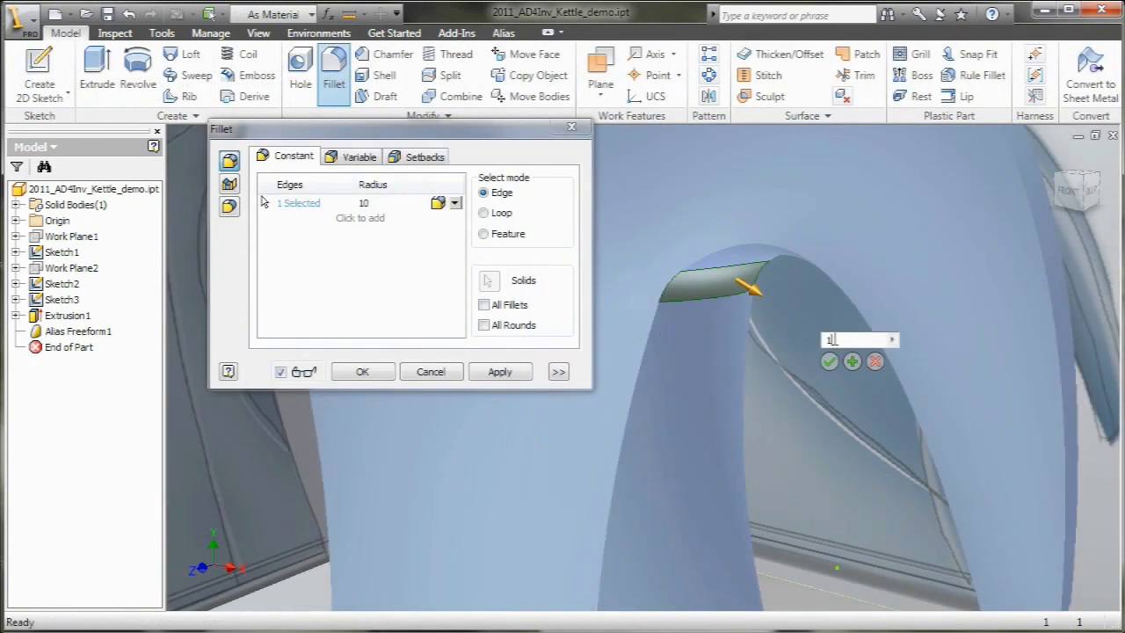
click(829, 361)
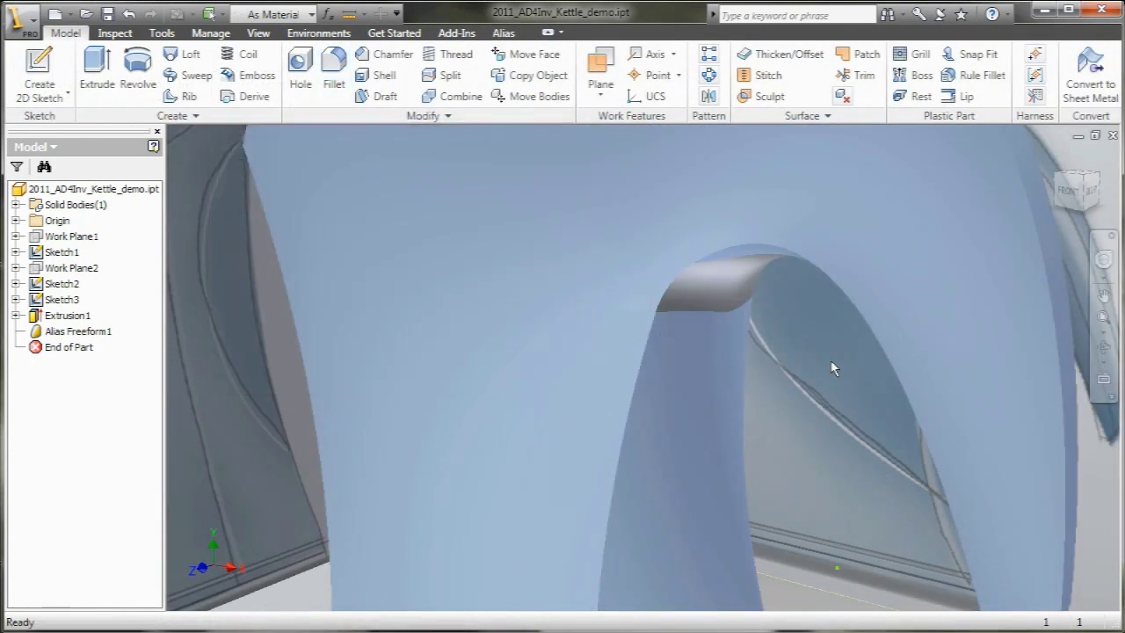
Try to fillet the two short edges at the handle's tip with a radius of 3
scroll(799, 396, up, 3)
key(F4)
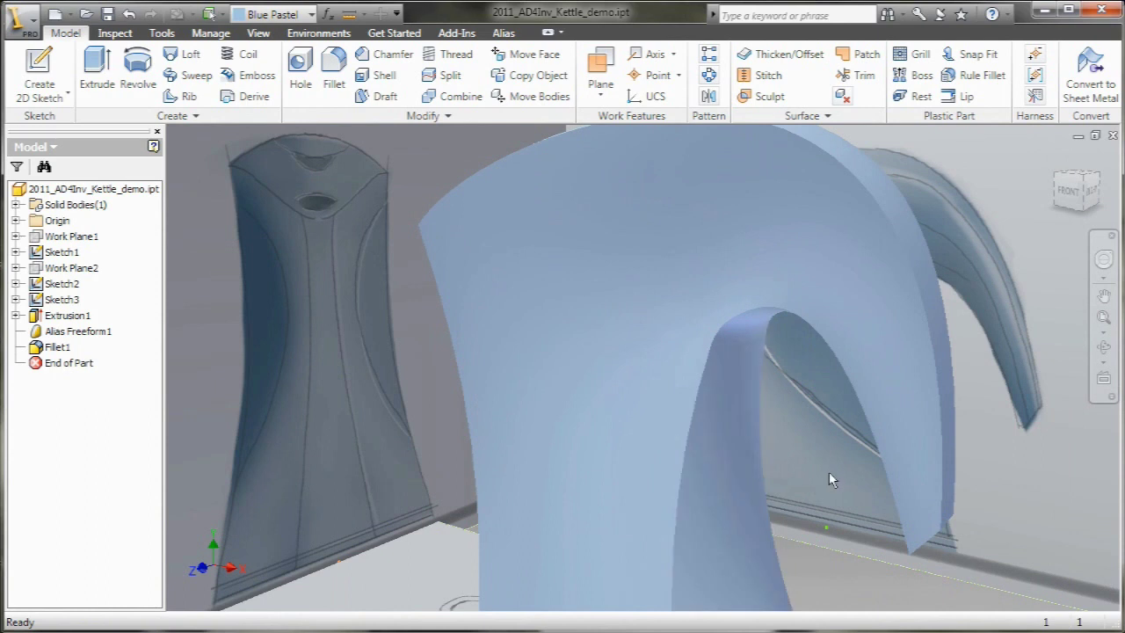
key(F4)
drag(829, 472, 718, 256)
key(f)
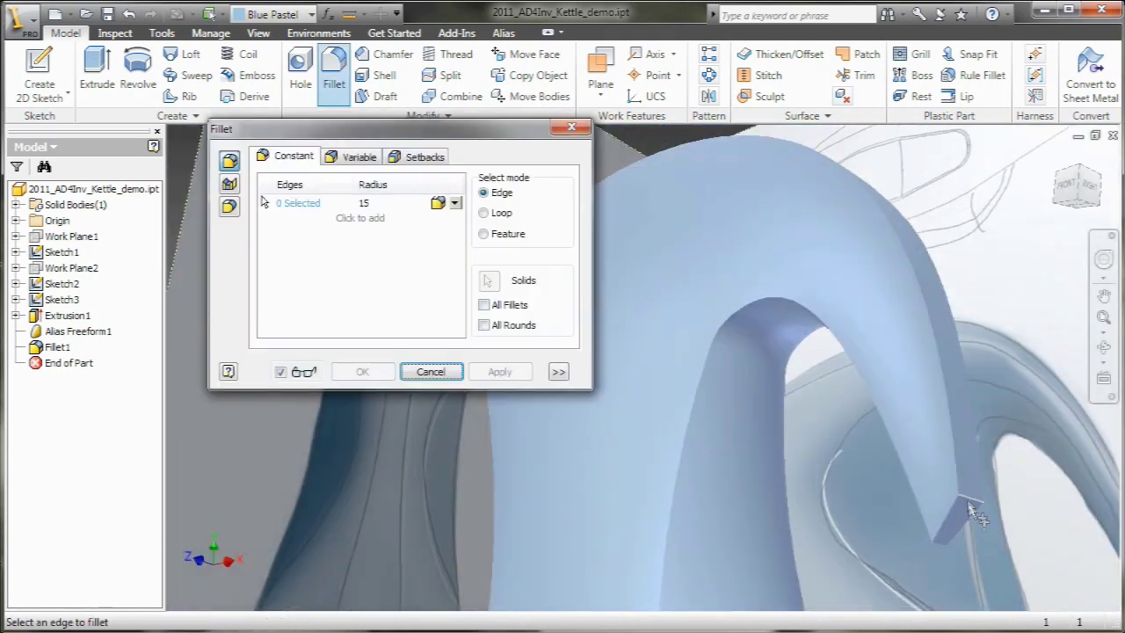
click(972, 509)
click(905, 565)
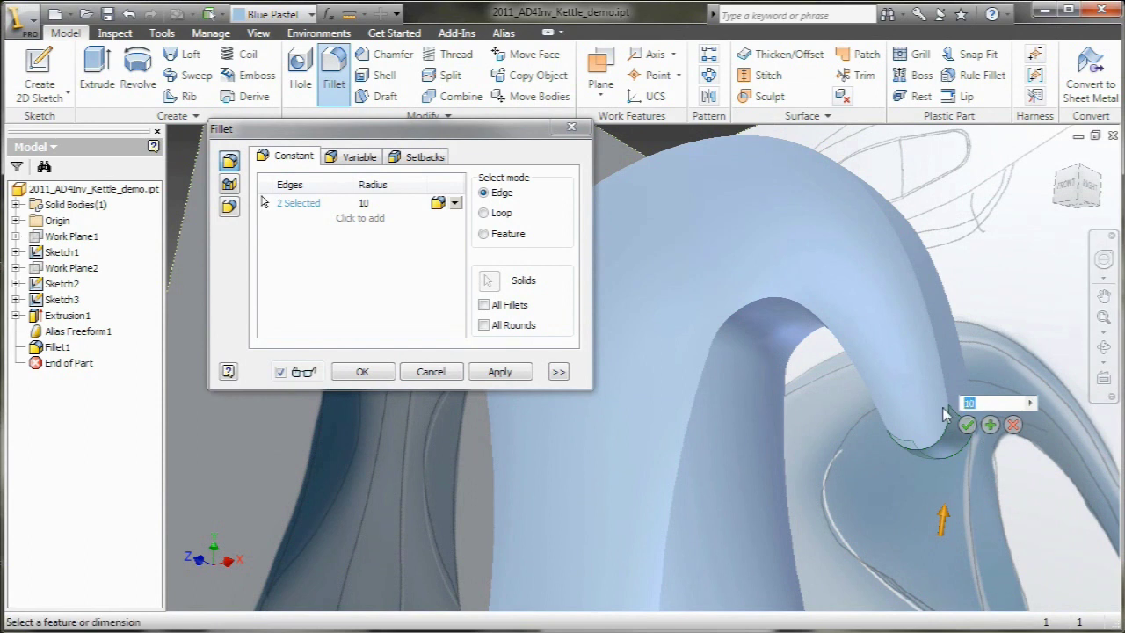
text(3)
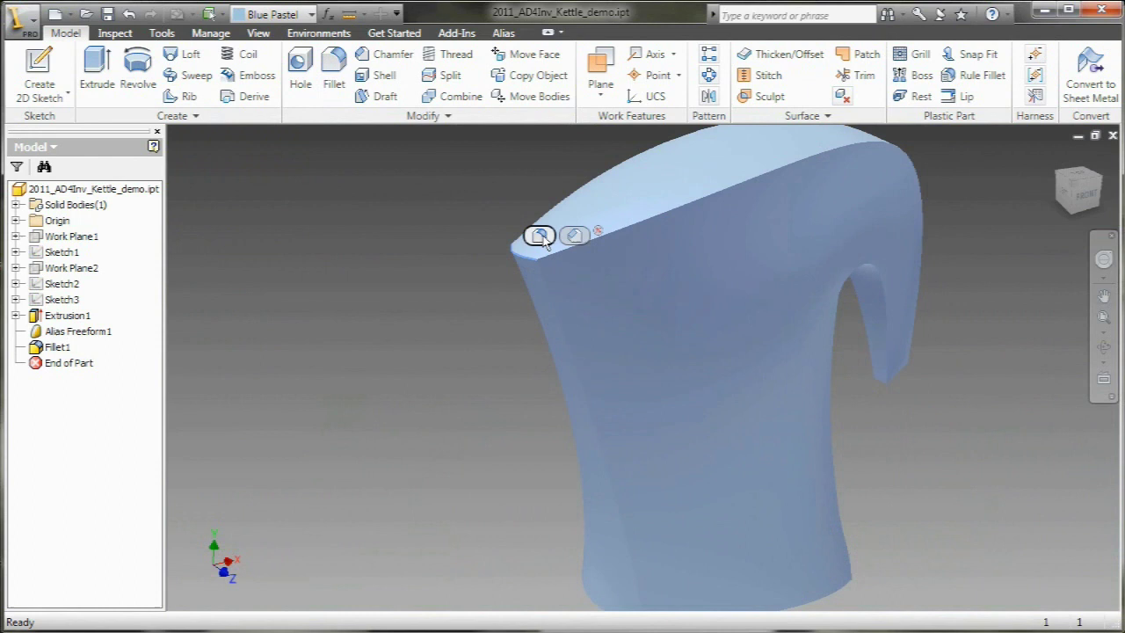
Fillet the spout's top lip edge and both edge chains along the inside of the handle with a radius of 2.5
click(541, 236)
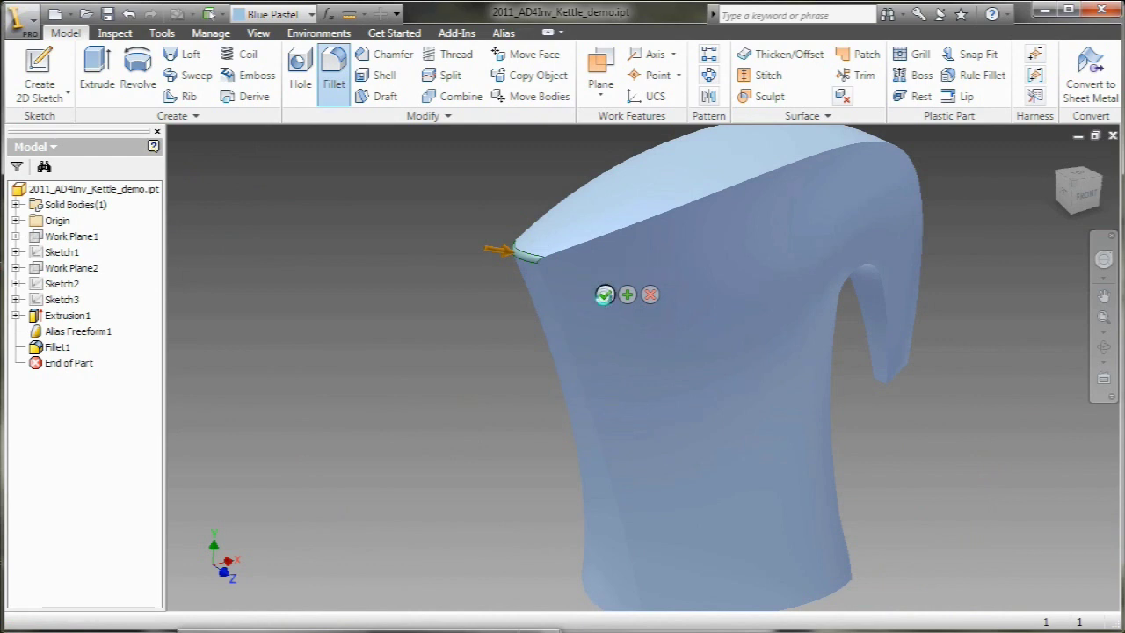
click(627, 294)
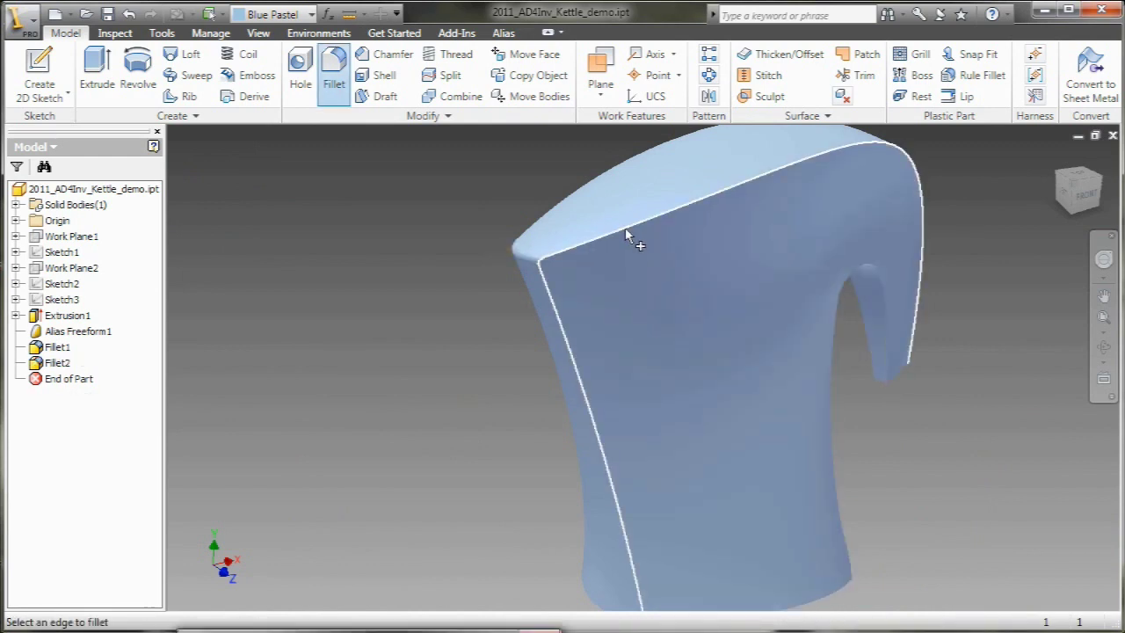
click(890, 292)
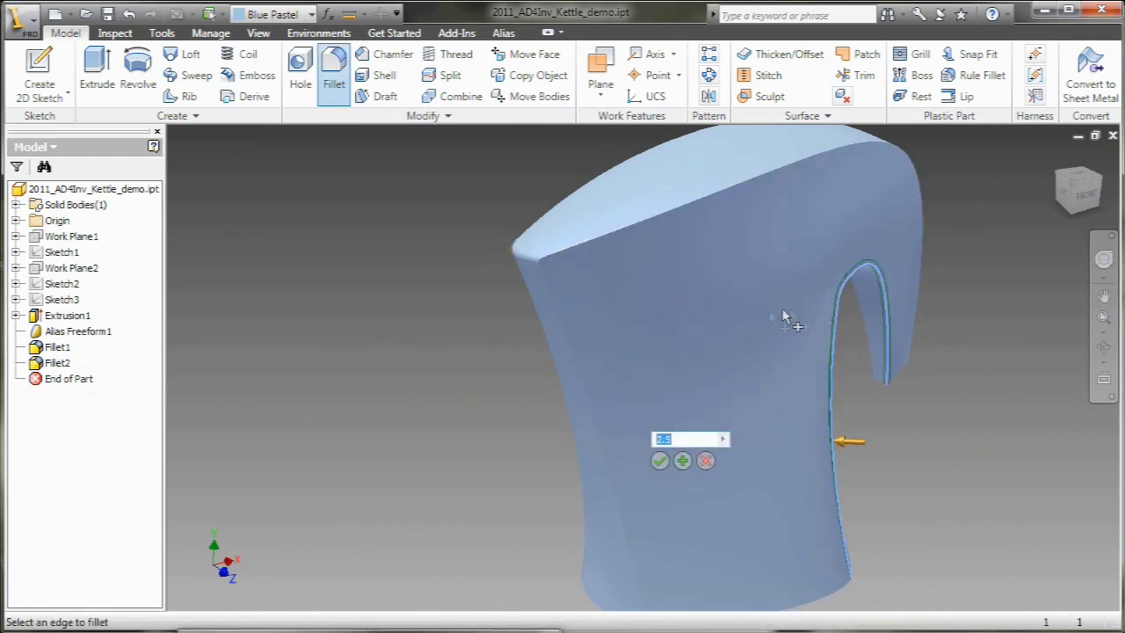
click(865, 323)
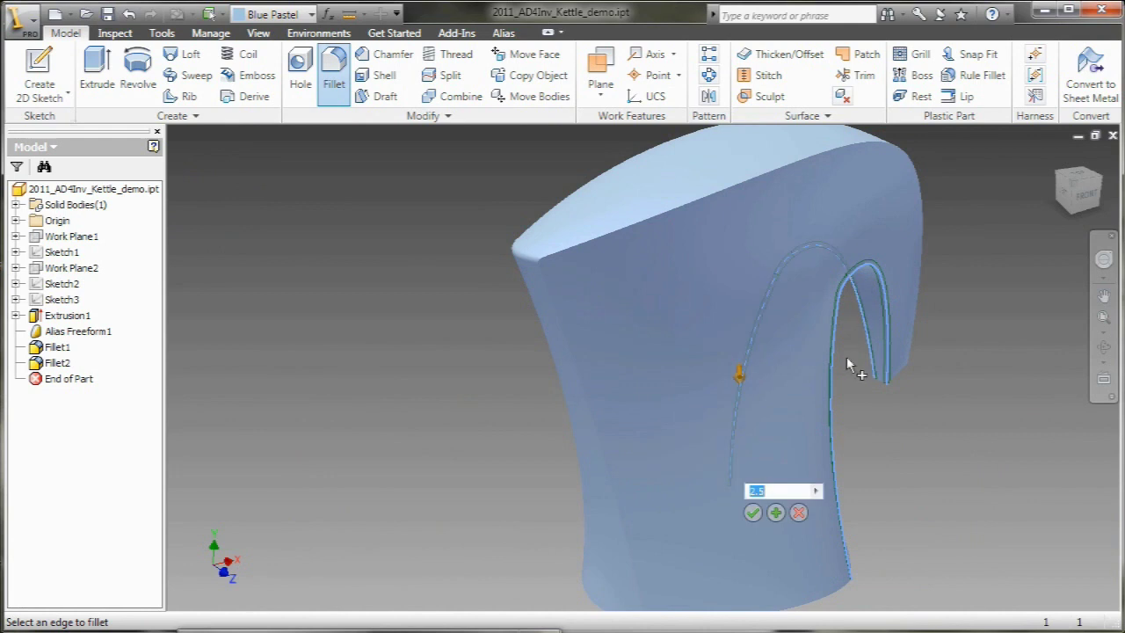
click(757, 512)
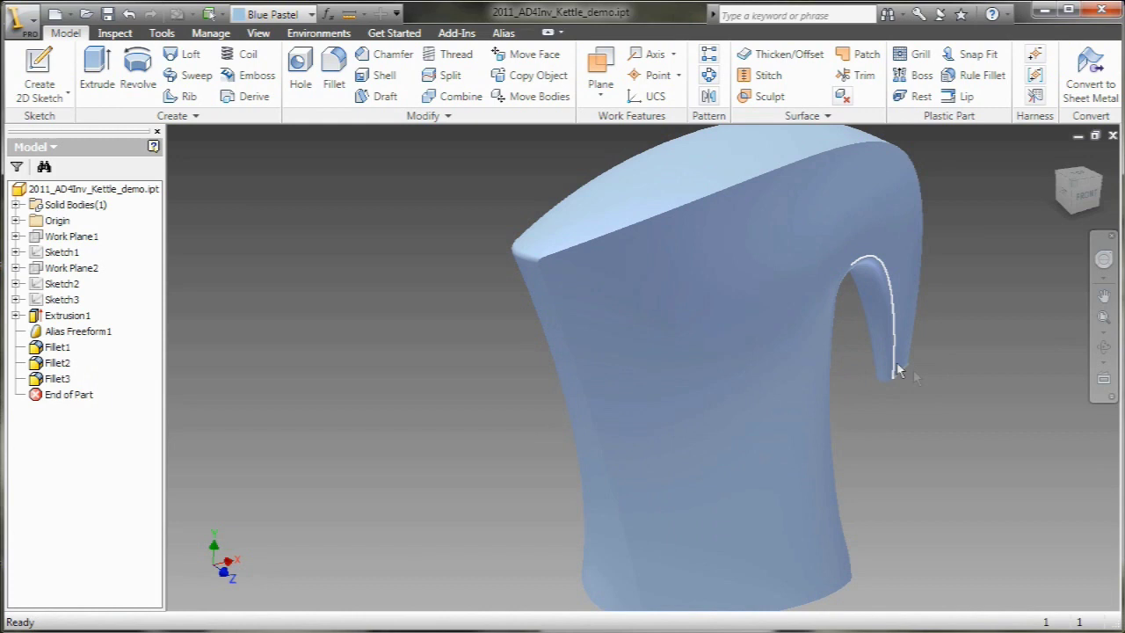
Fillet the outer edges along both sides of the kettle's top and down the spout side with a radius of 5
key(f)
click(587, 464)
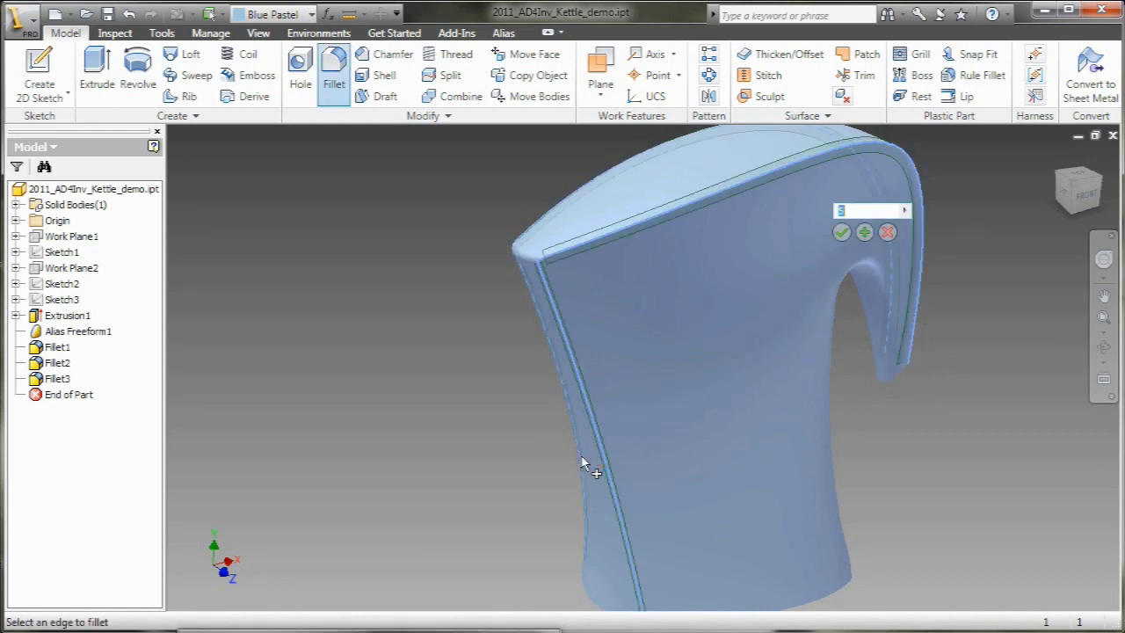
click(850, 233)
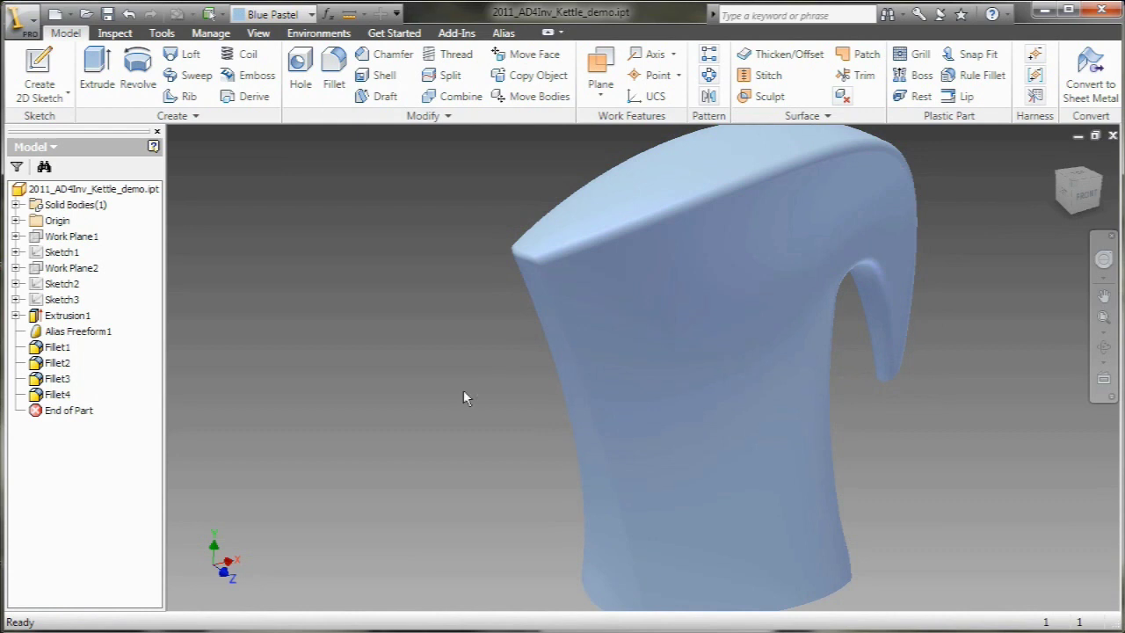
Fillet the edge loop around the kettle's base with a radius of 5
key(f)
click(585, 596)
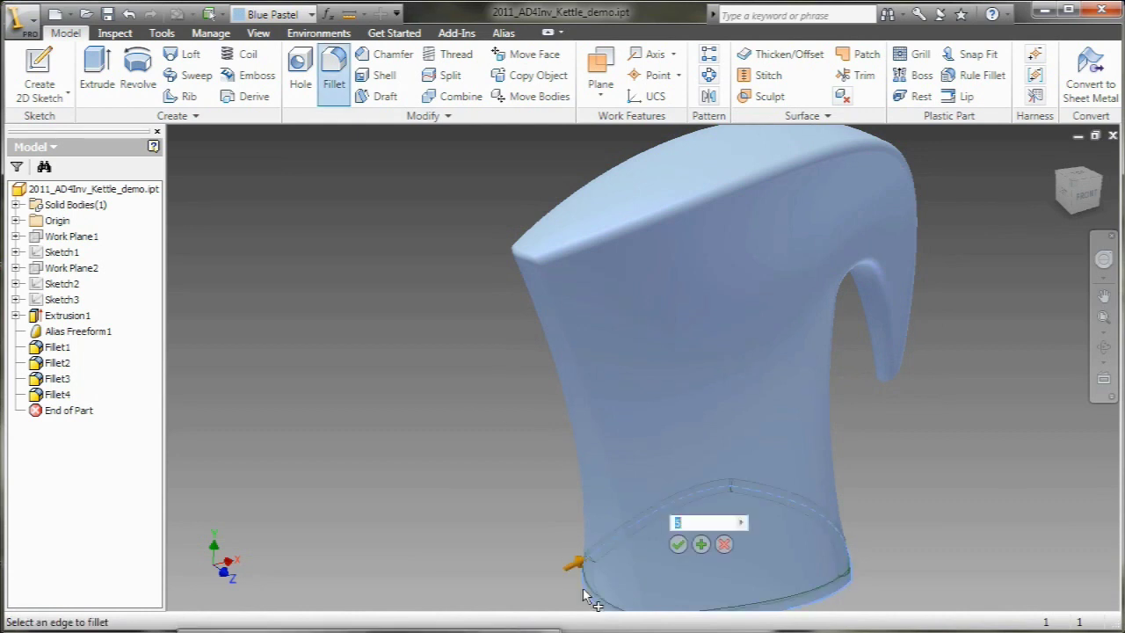
click(678, 545)
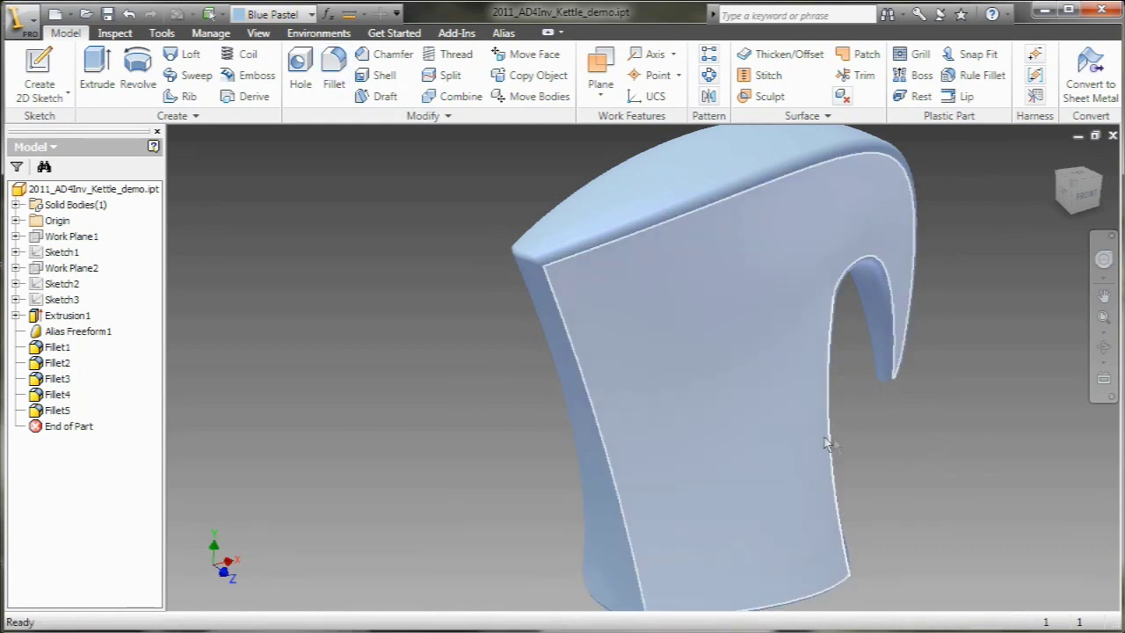
Fillet the edge loop around the end face of the handle's tip
key(F4)
drag(741, 421, 446, 414)
key(f)
click(535, 378)
click(488, 307)
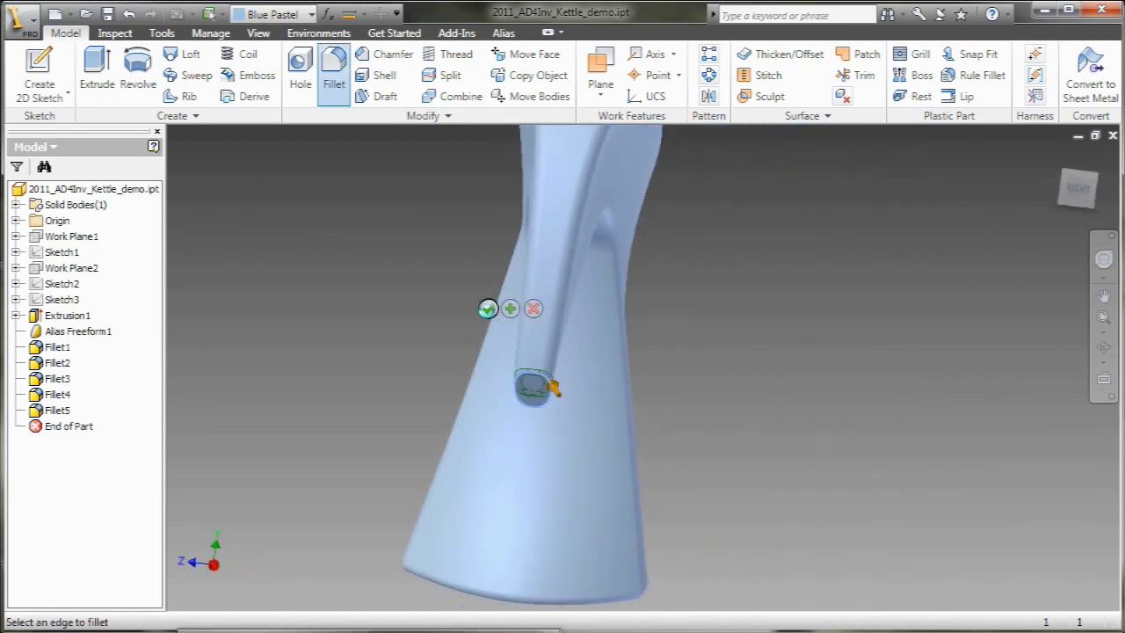
key(f)
key(Escape)
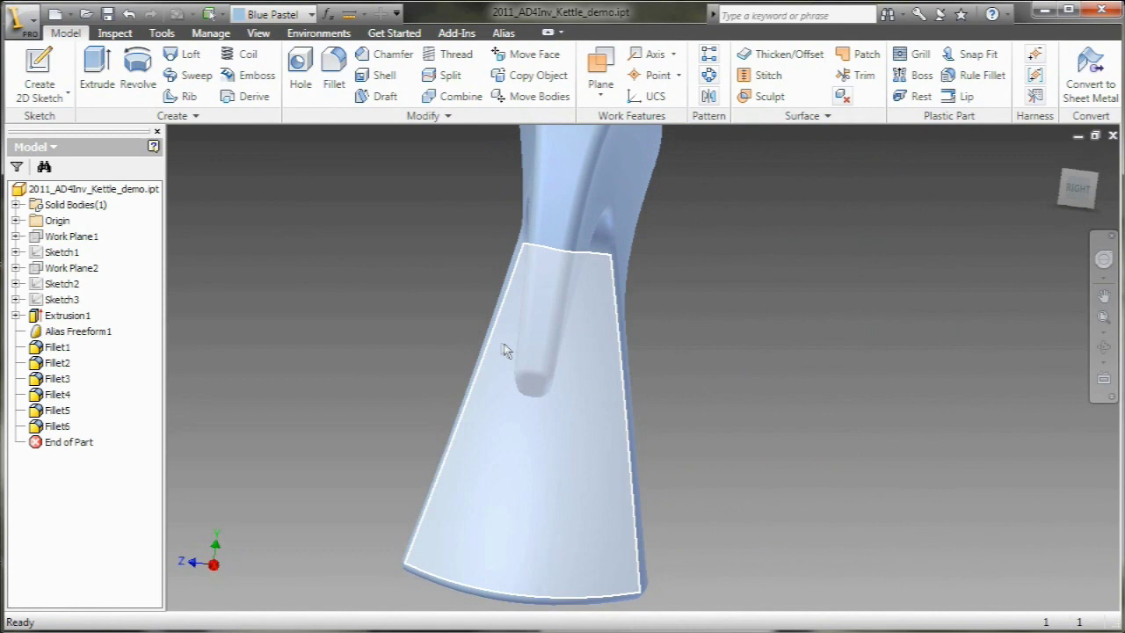
key(F4)
drag(507, 349, 860, 329)
click(1058, 159)
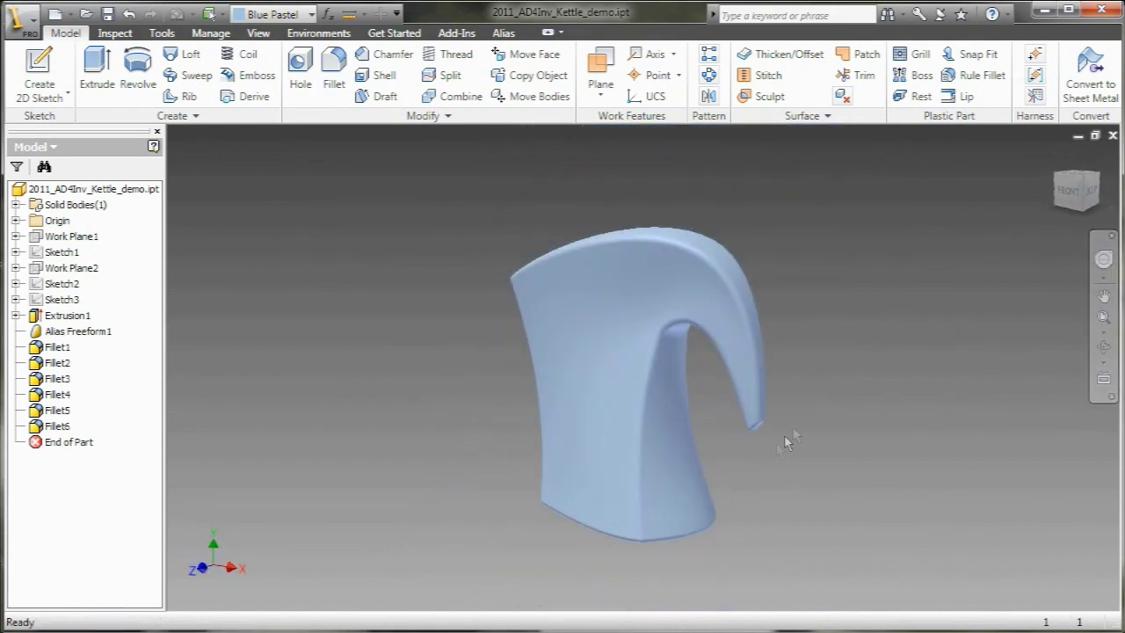
key(F4)
drag(703, 432, 1073, 579)
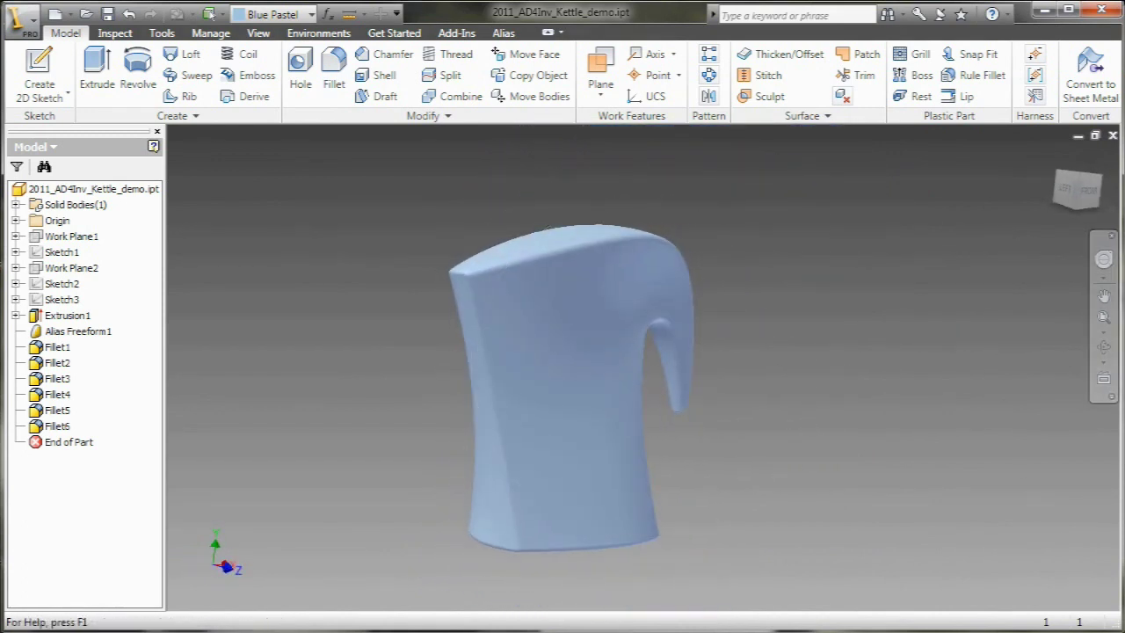